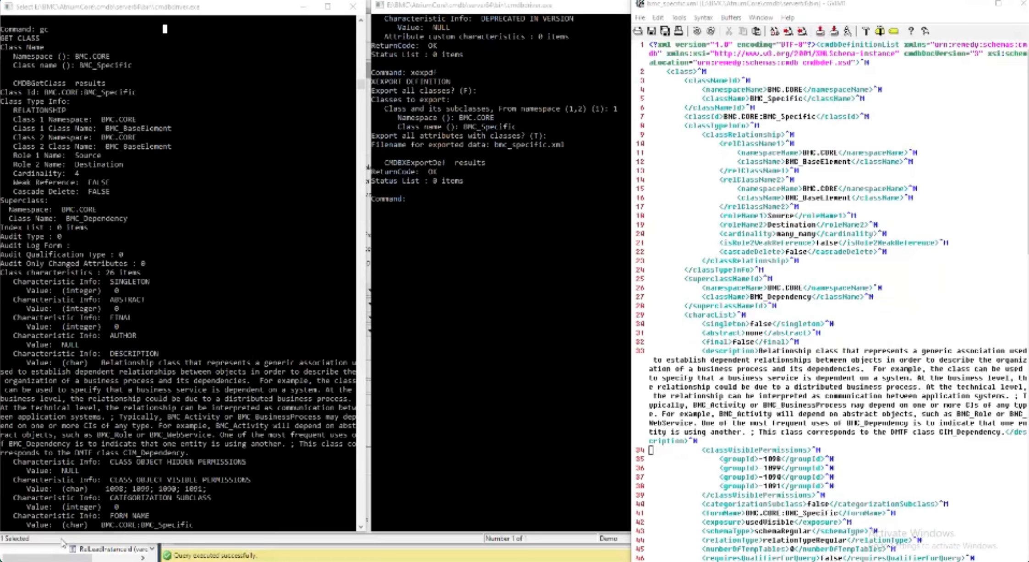
mouse_move(266, 182)
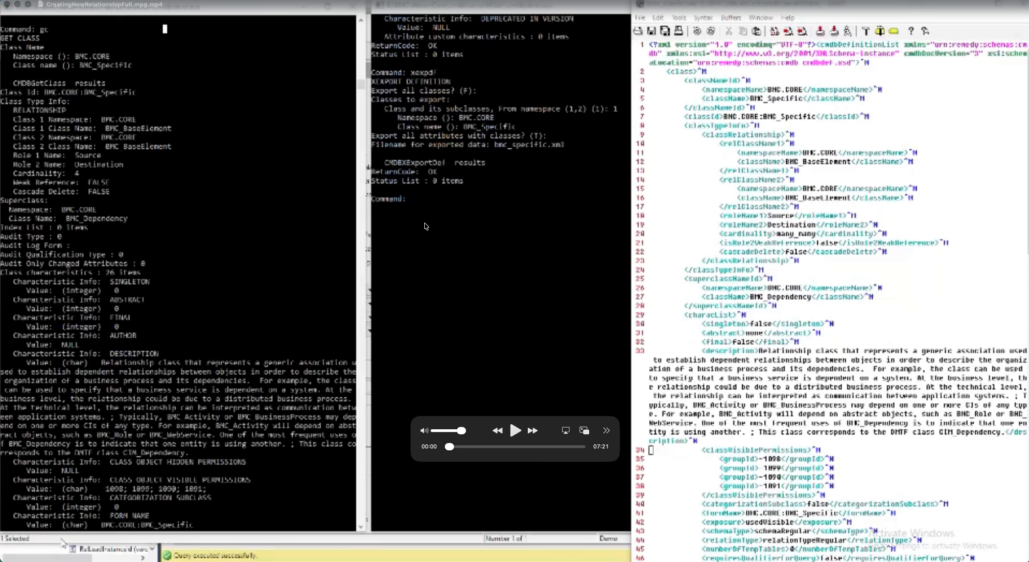
click(516, 431)
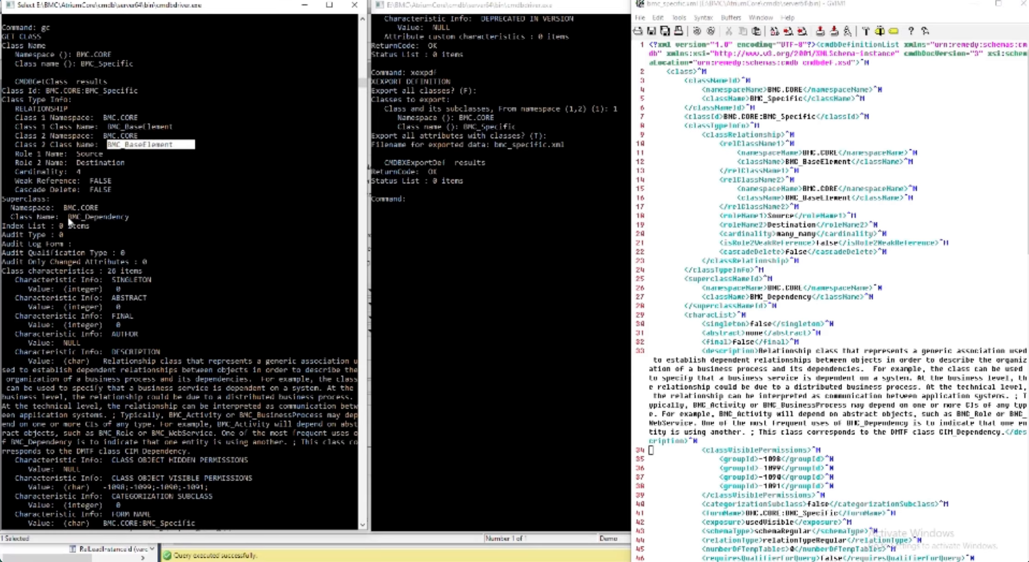
Examine the BMC_Specific class output, from its superclass name down through all class characteristics.
drag(69, 219, 137, 222)
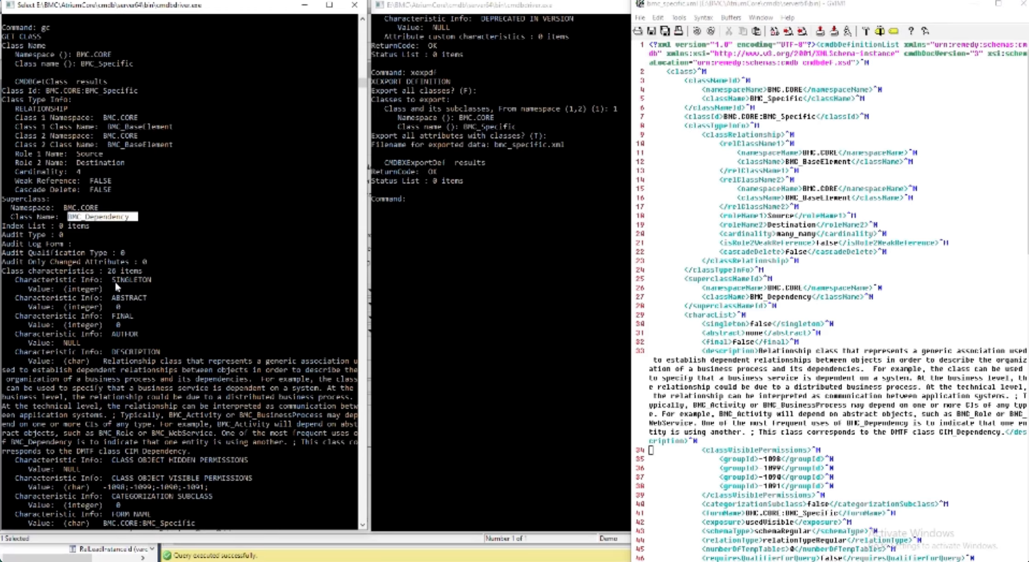
scroll(129, 376, up, 3)
scroll(129, 375, down, 9)
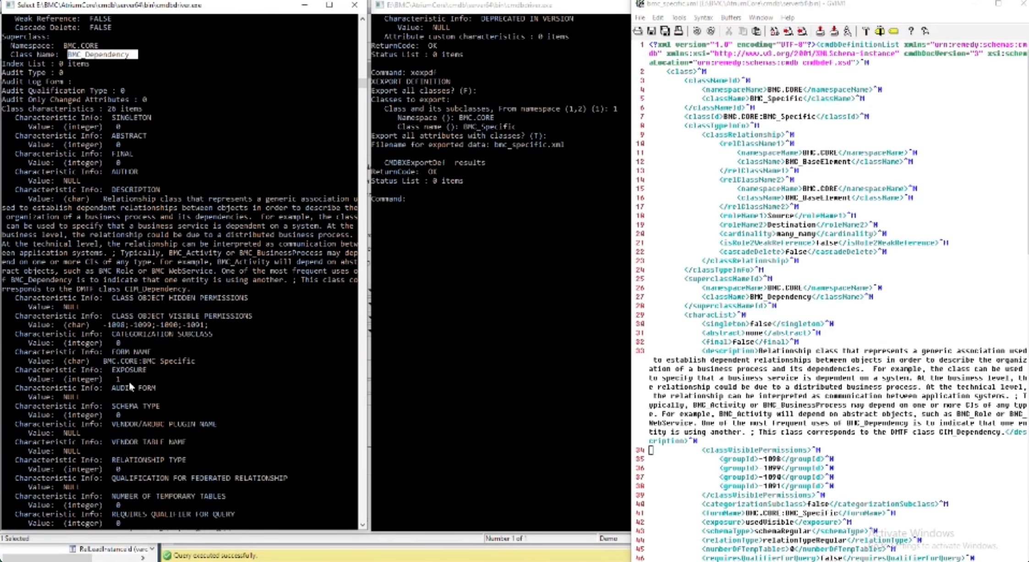
scroll(150, 370, down, 8)
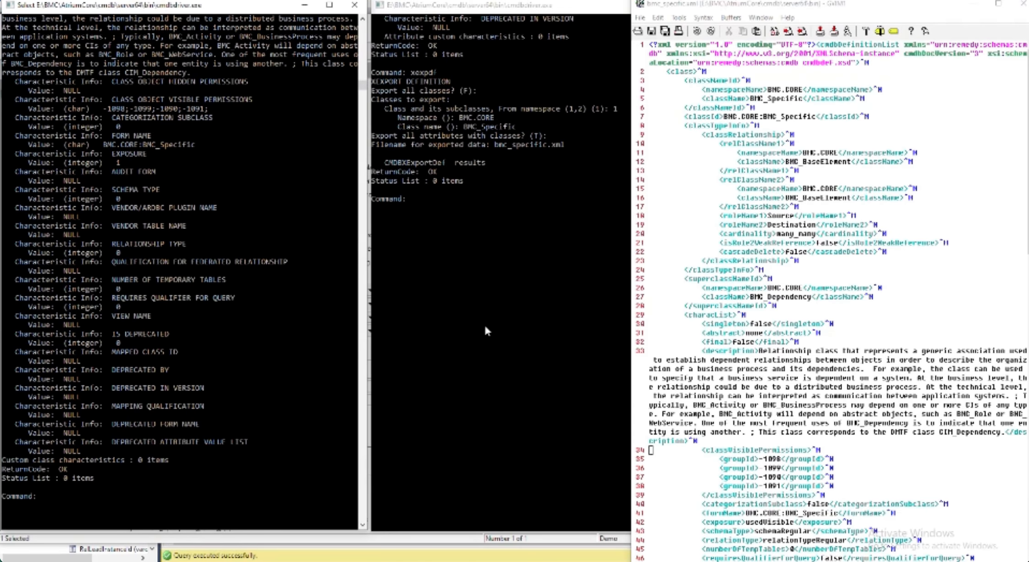
Review the xexpd command and the answers used to export the BMC_Specific class definition.
click(486, 330)
drag(409, 71, 440, 73)
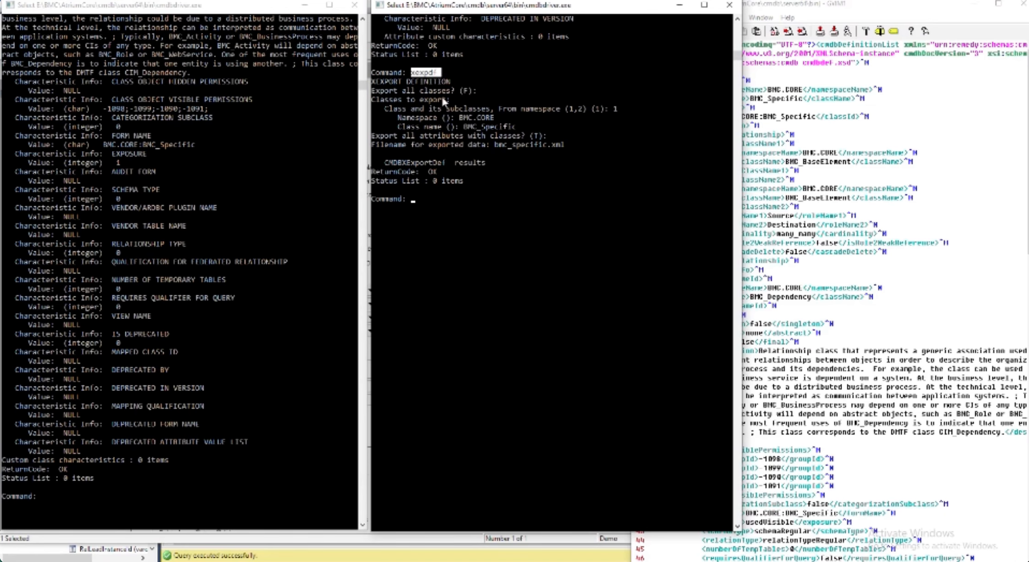
click(434, 118)
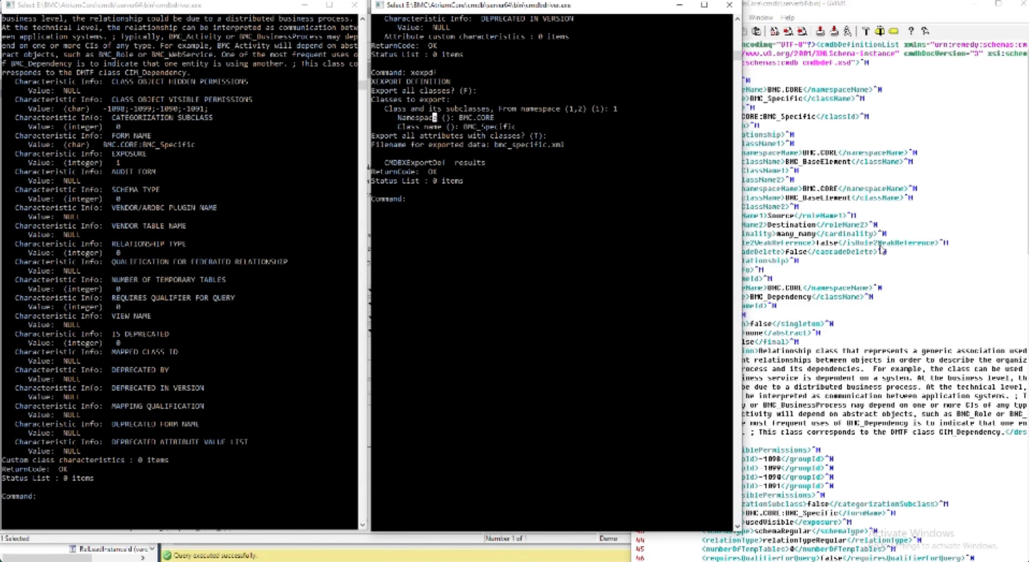
Read through the exported bmc_specific.xml, covering the class definition and the SpecifiedItem attribute, and compare it with the export command.
click(822, 234)
drag(655, 54, 744, 560)
click(871, 424)
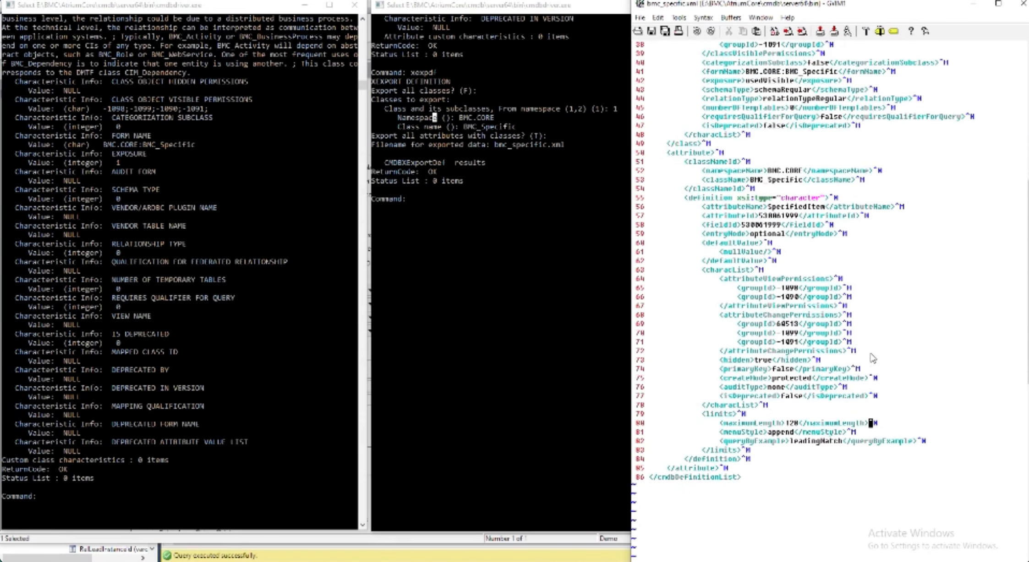
scroll(872, 359, up, 12)
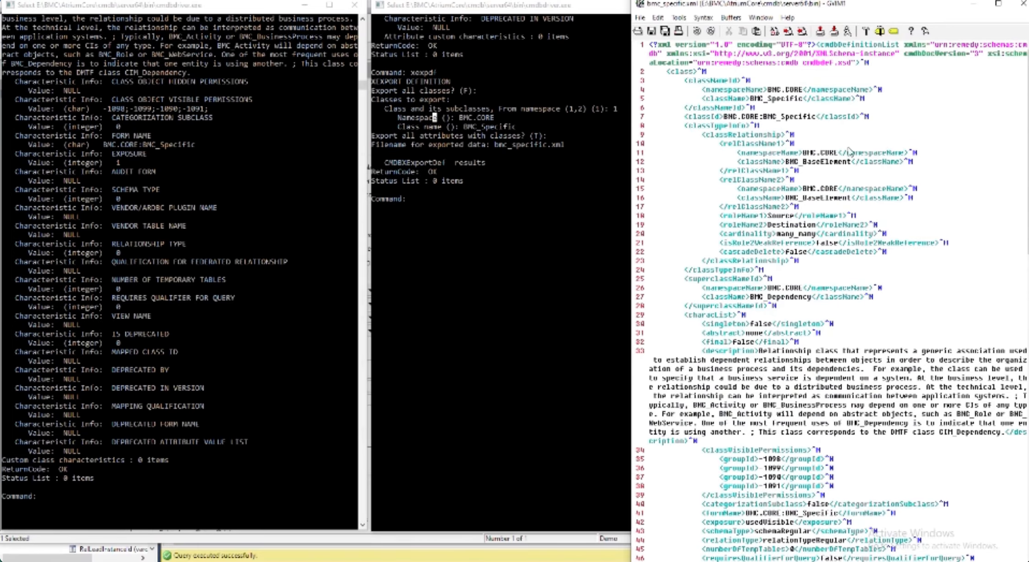
click(463, 188)
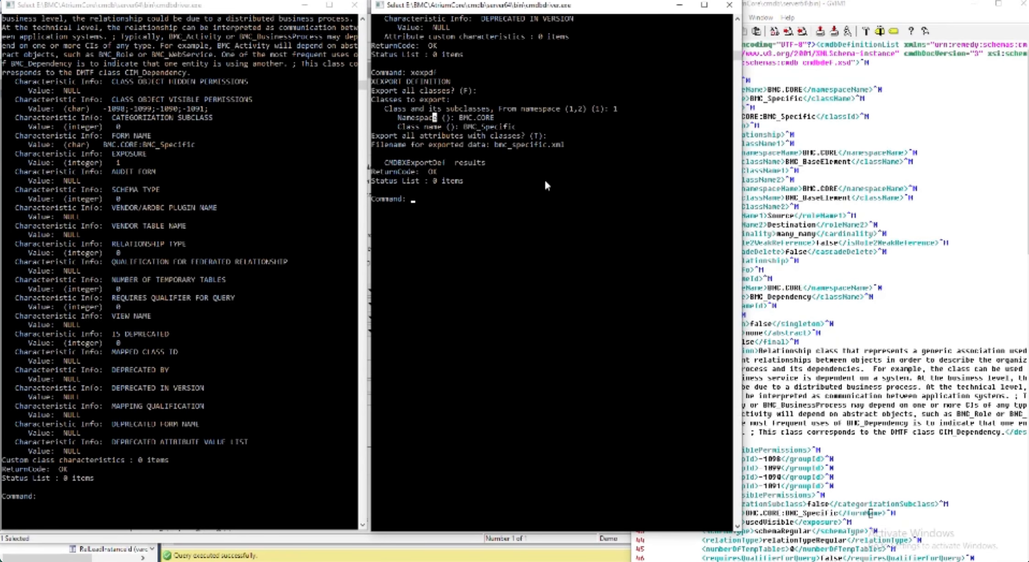
click(796, 154)
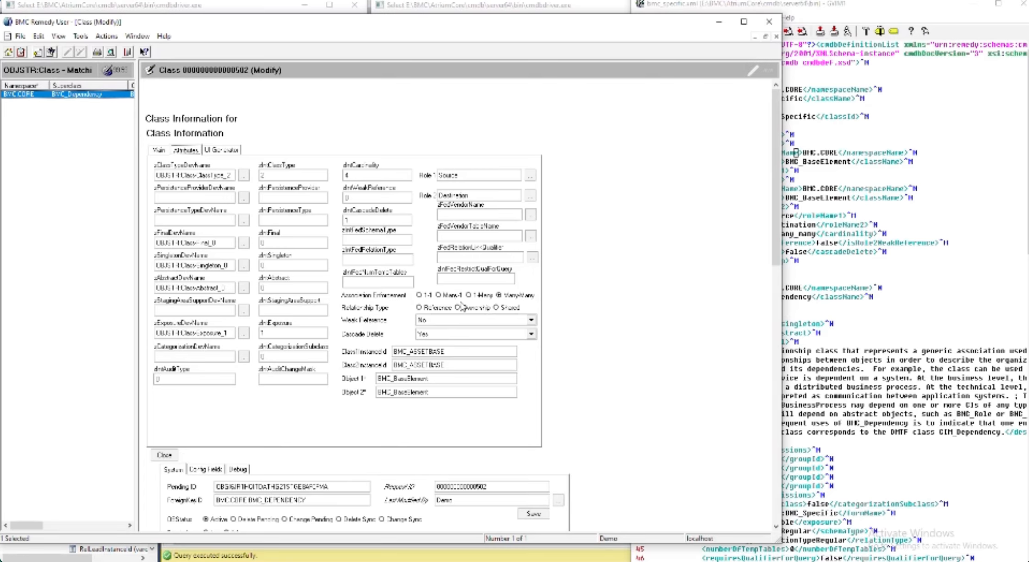
Review the UI generator, attribute and main class information of the BMC_Specific class record in BMC Remedy User.
click(225, 150)
click(184, 153)
click(159, 152)
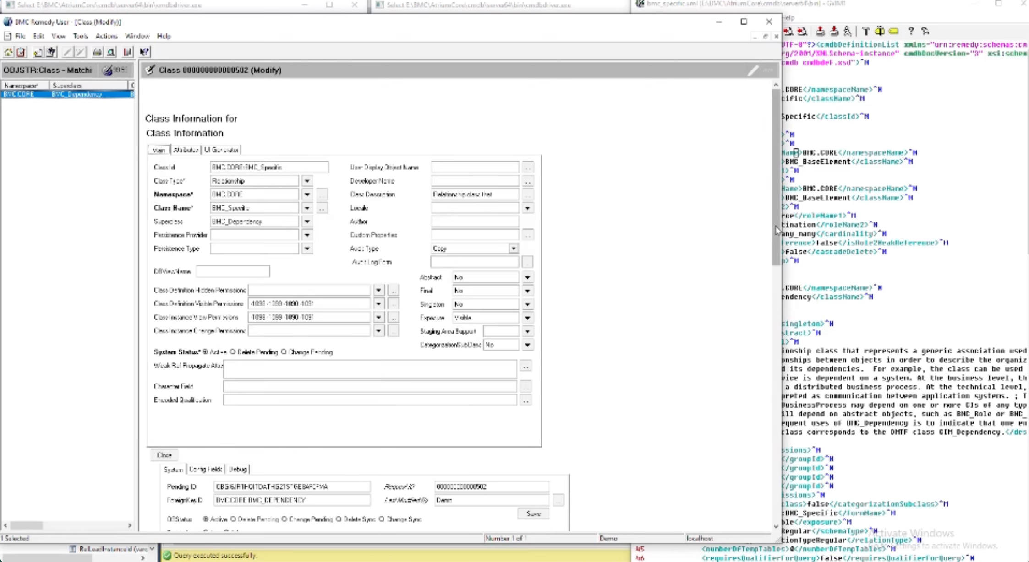
Inspect the class record's configuration, debug and system fields, including the SHR_ObjectID value.
scroll(782, 224, down, 10)
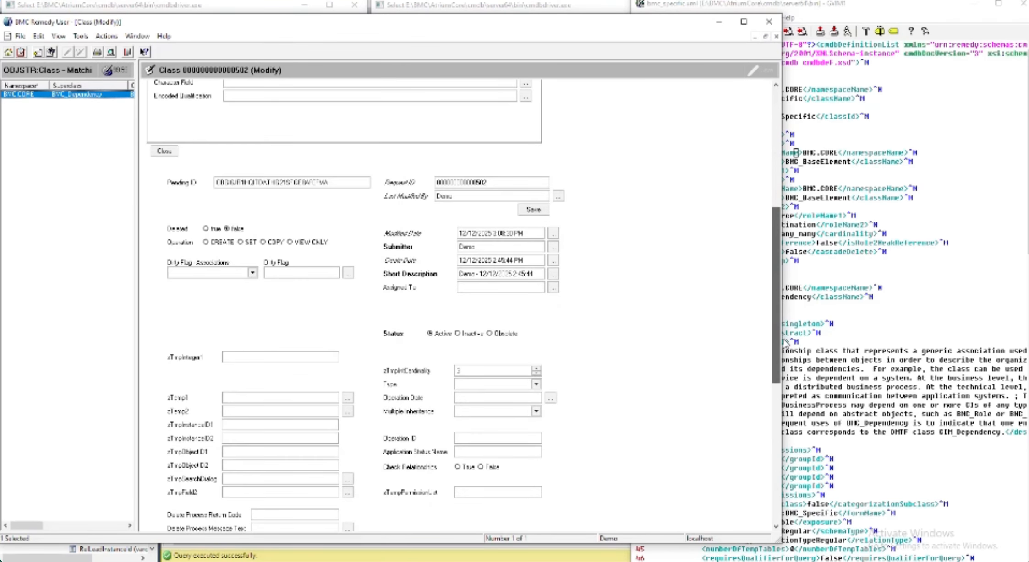
click(204, 165)
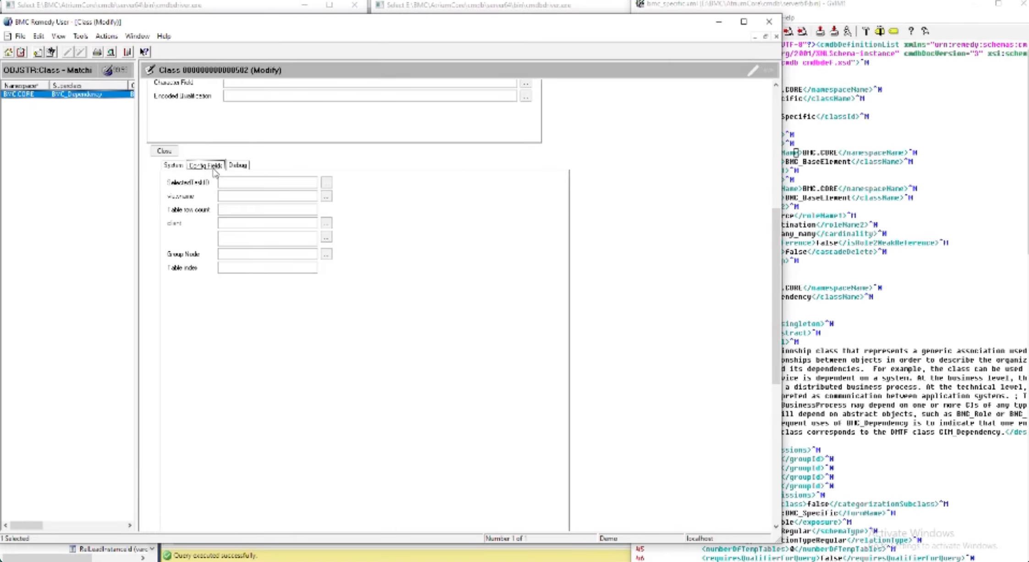
click(238, 168)
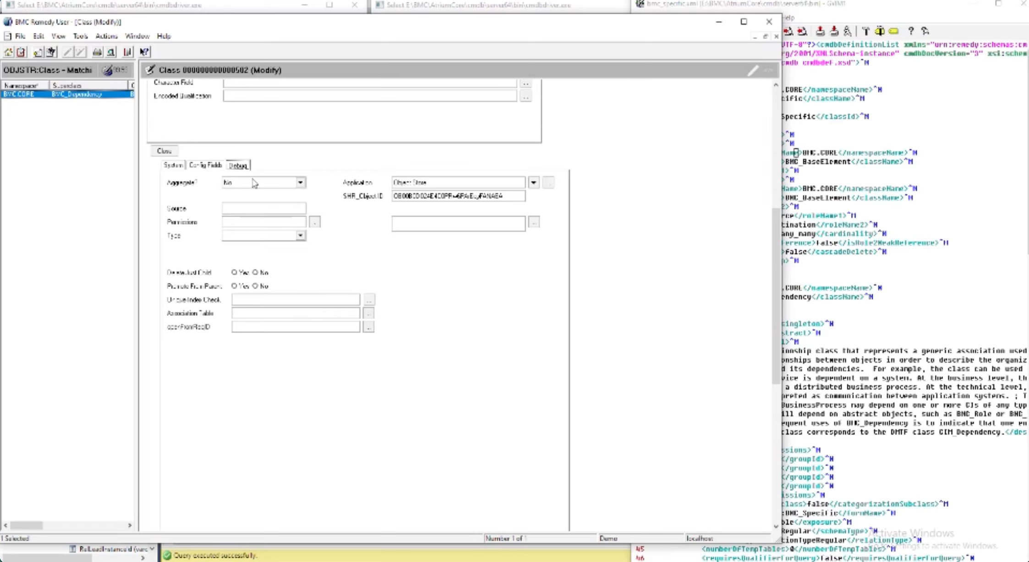
drag(516, 196, 356, 202)
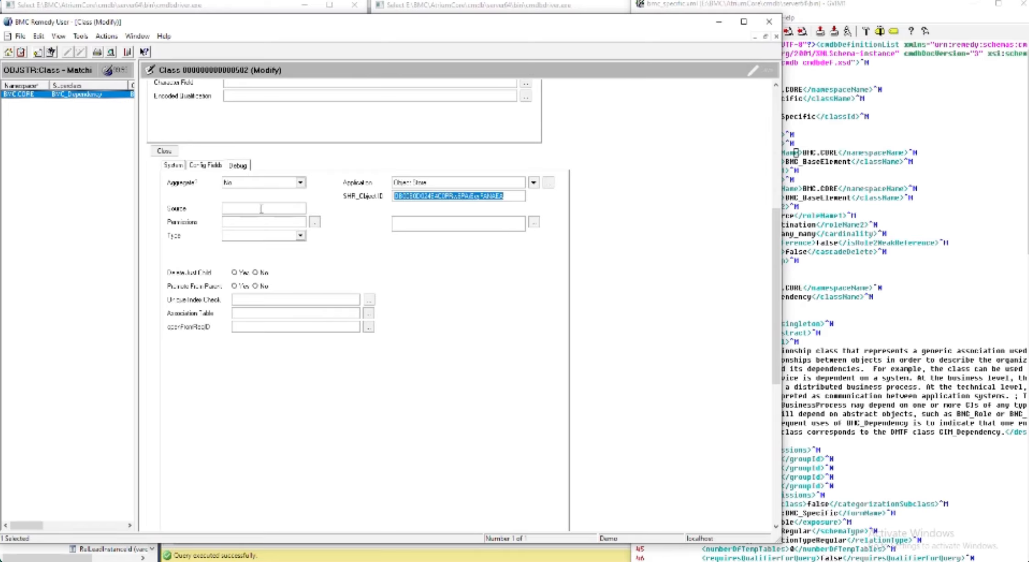
click(171, 166)
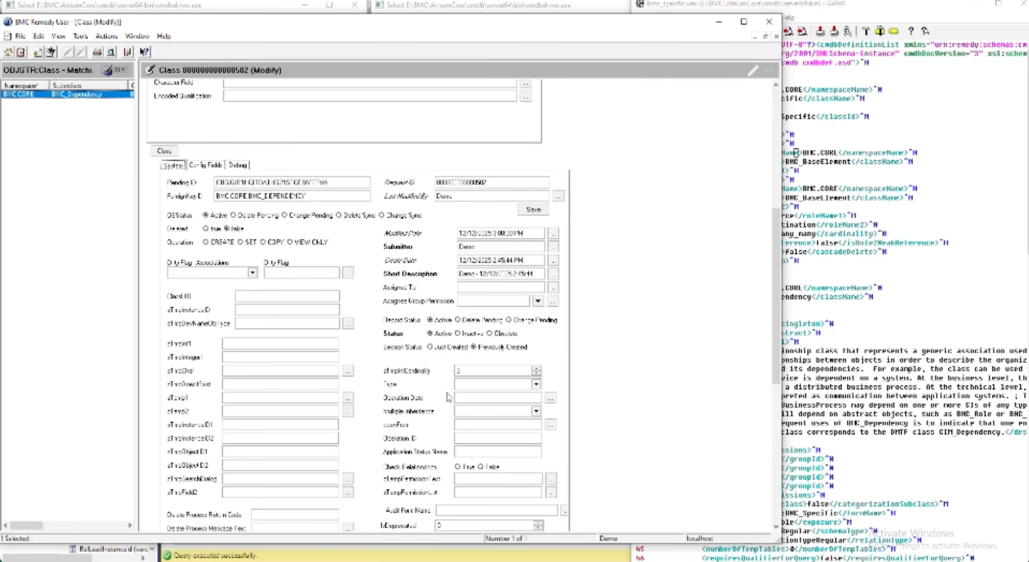
drag(777, 323, 780, 462)
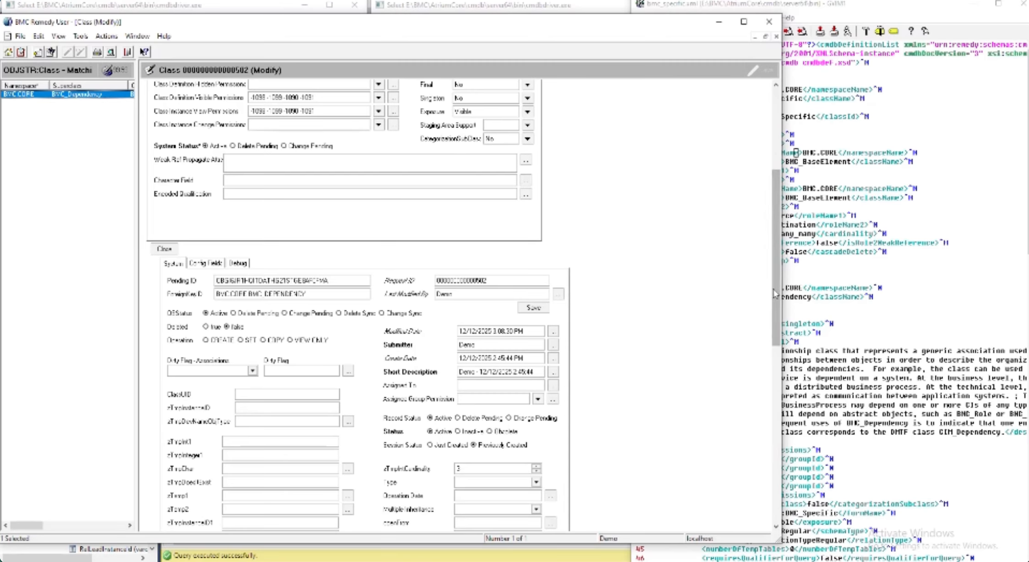
Examine the class record's definition visible permissions, instance view permissions and exposure setting.
drag(775, 289, 784, 174)
drag(324, 303, 177, 303)
click(331, 314)
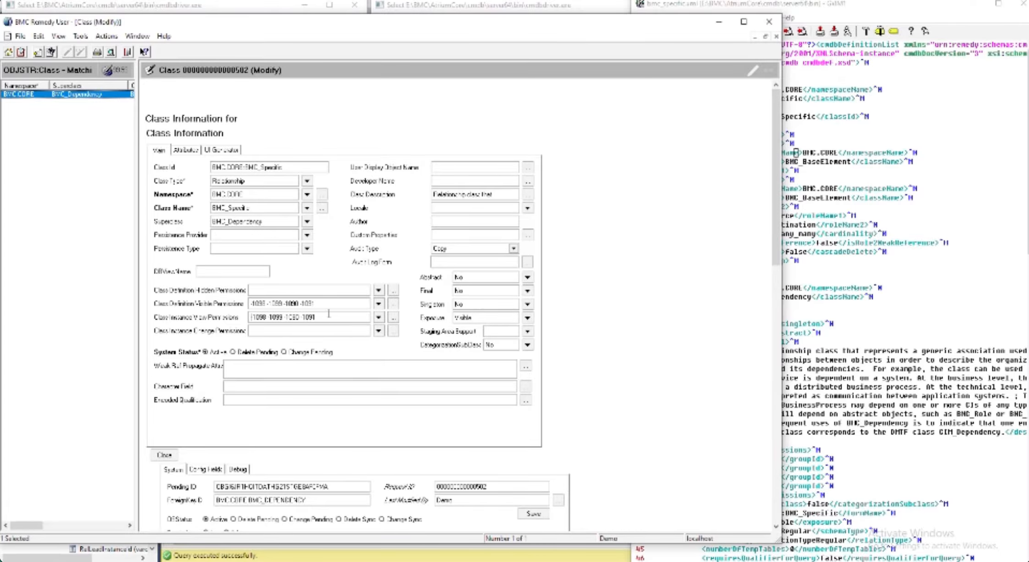
drag(328, 314, 210, 313)
click(320, 332)
drag(491, 314, 444, 321)
click(417, 377)
Switch to BMC Remedy Developer Studio, dismiss the Add/Remove Fields in View dialog and copy the SpecifiedItem field's ID.
key(alt+Tab)
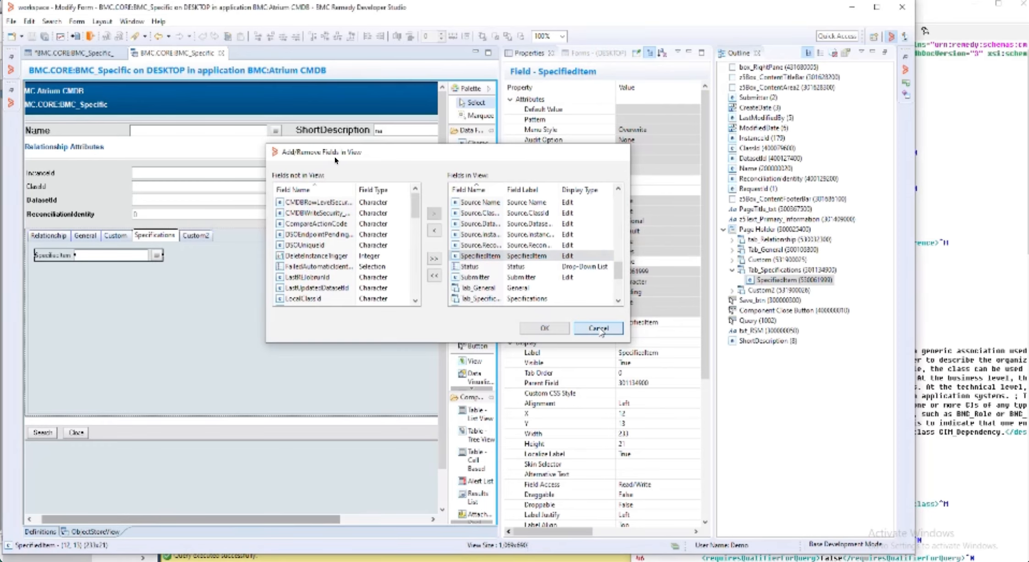
click(598, 328)
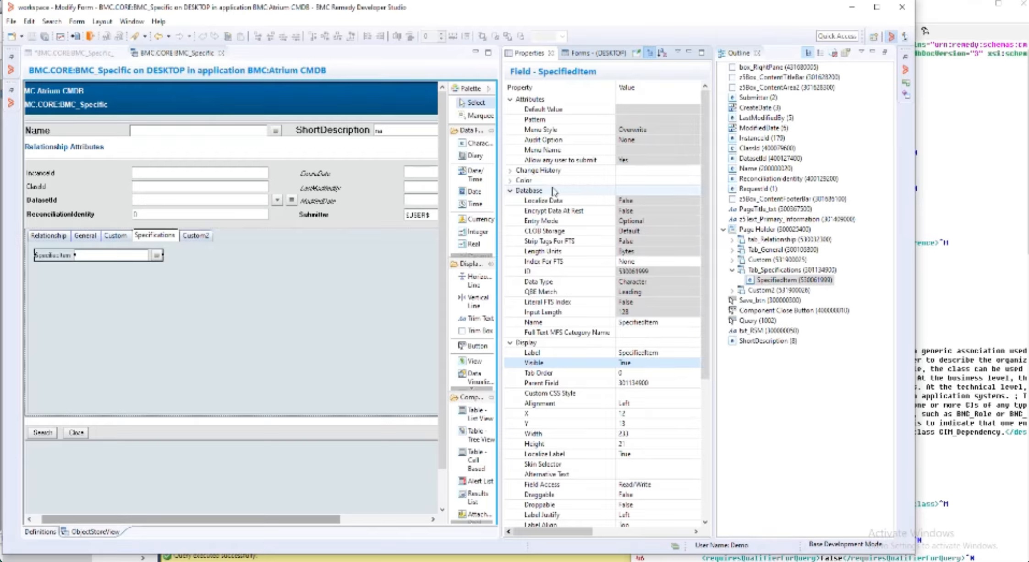
click(640, 274)
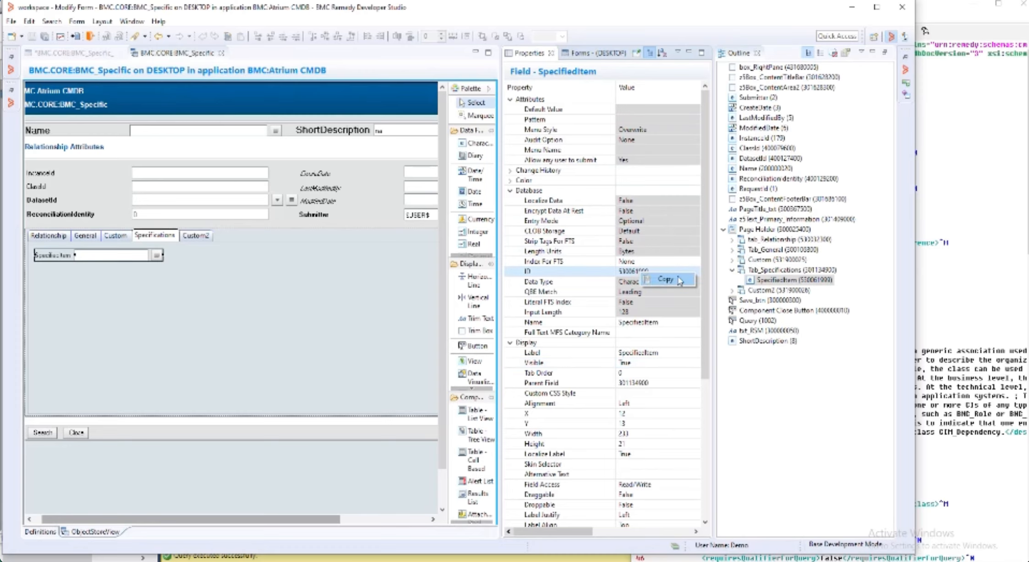
Switch to SQL Server Management Studio and set the field_id filter of the OBJSTR_AttributeDefinition query to 530061999.
key(alt+Tab)
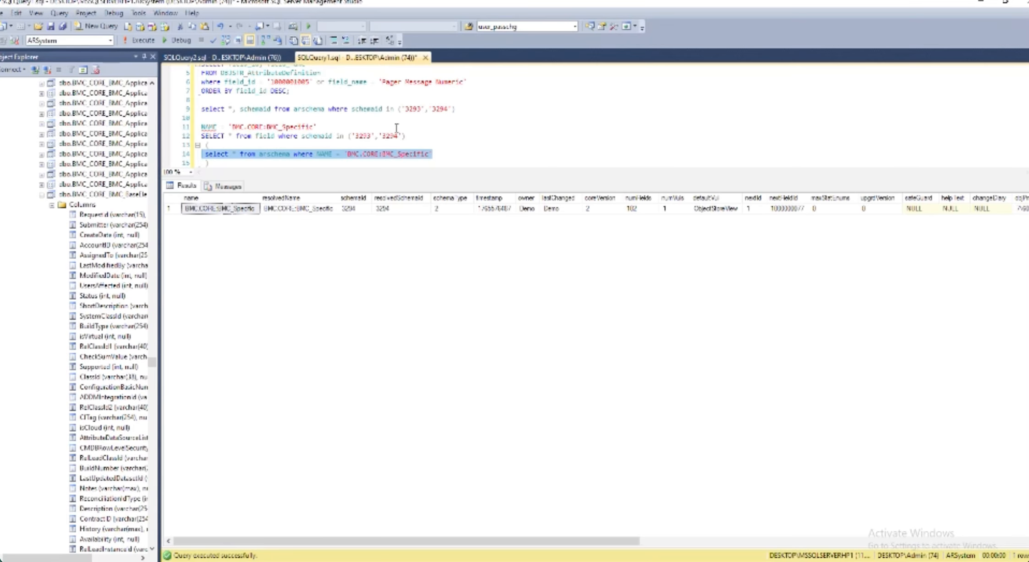
click(262, 83)
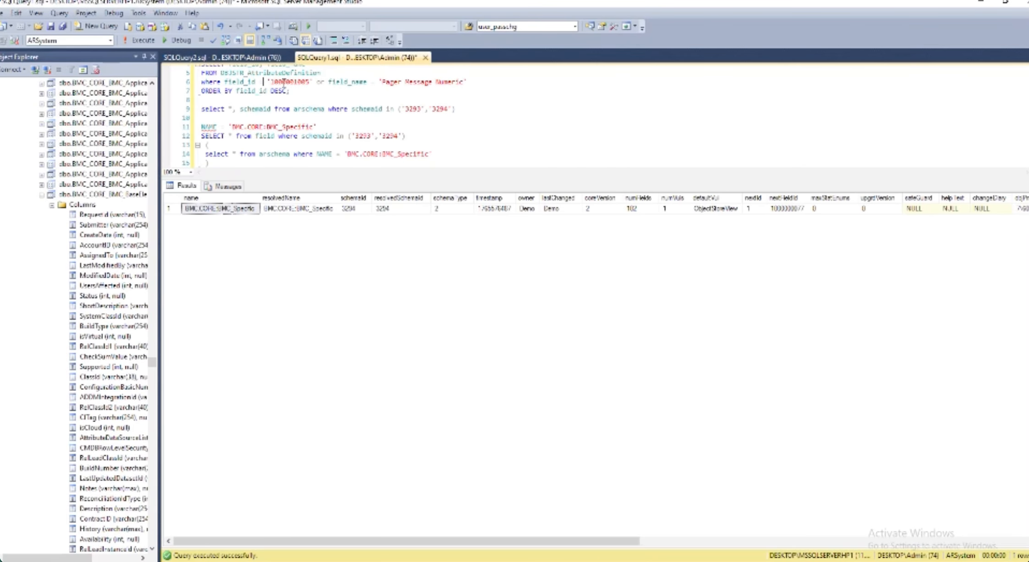
double_click(284, 83)
right_click(284, 82)
click(314, 113)
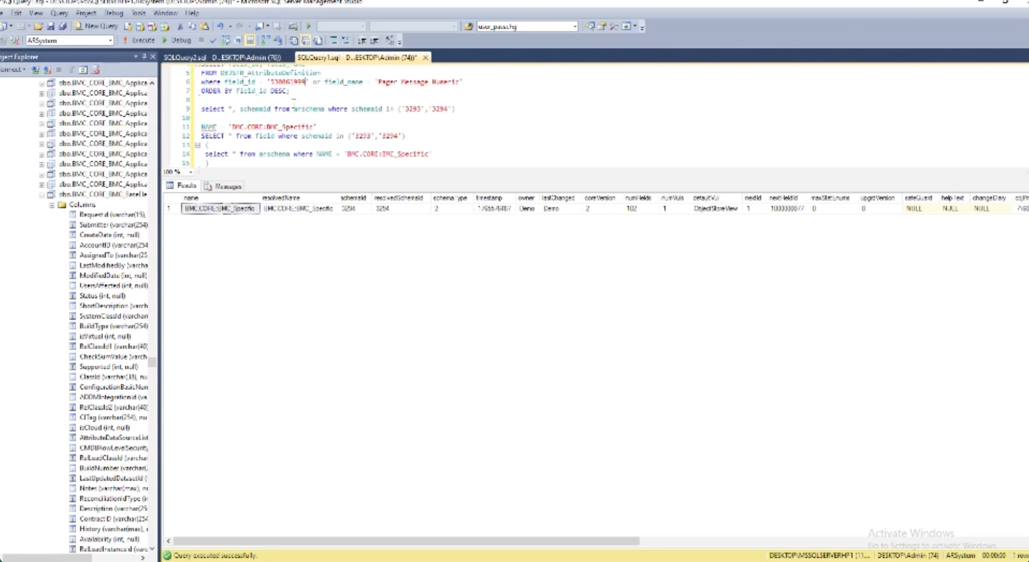
Enlarge the query editor area and run the OBJSTR_AttributeDefinition query returning field_id and field_name.
scroll(293, 100, down, 1)
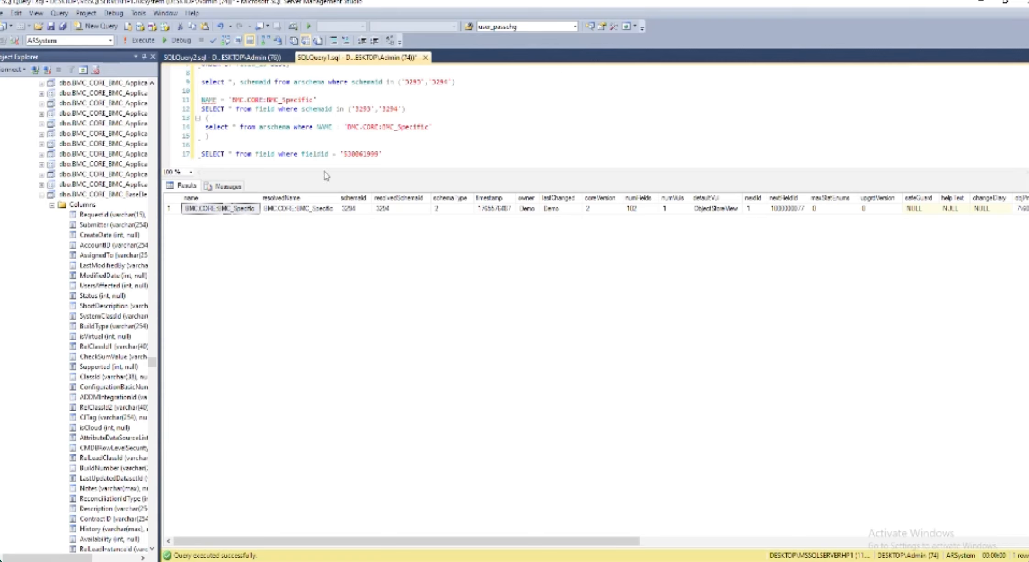
drag(335, 177, 335, 268)
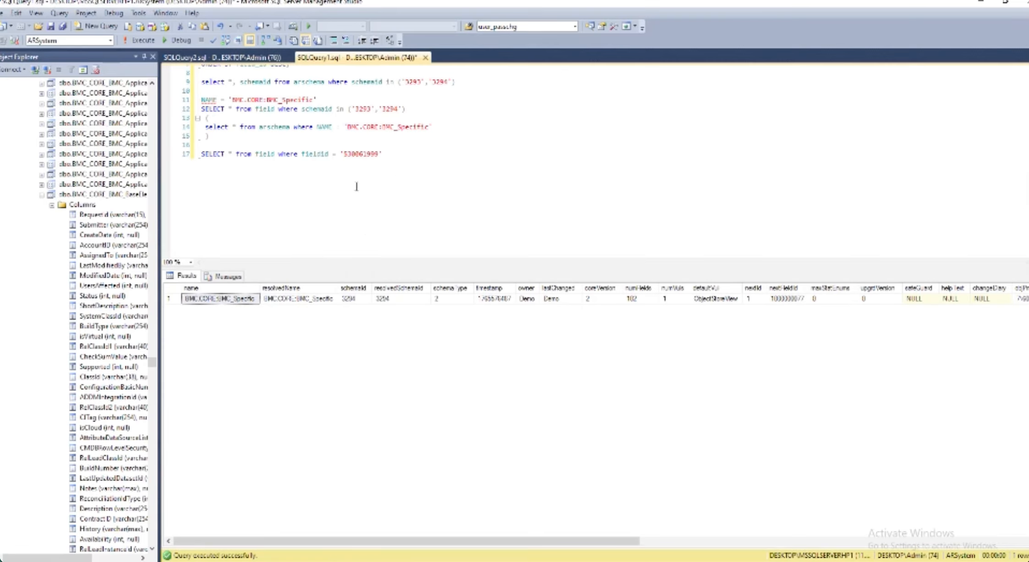
scroll(372, 170, up, 3)
mouse_move(572, 507)
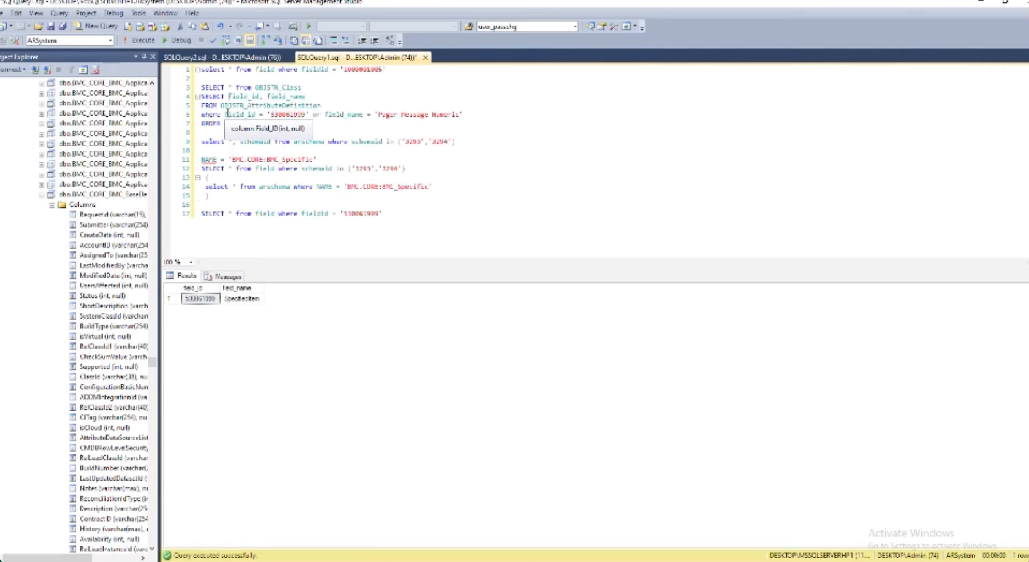
Add all columns (*) to the OBJSTR_AttributeDefinition query, run it for field_id 530061999 and review the returned columns.
text(,)
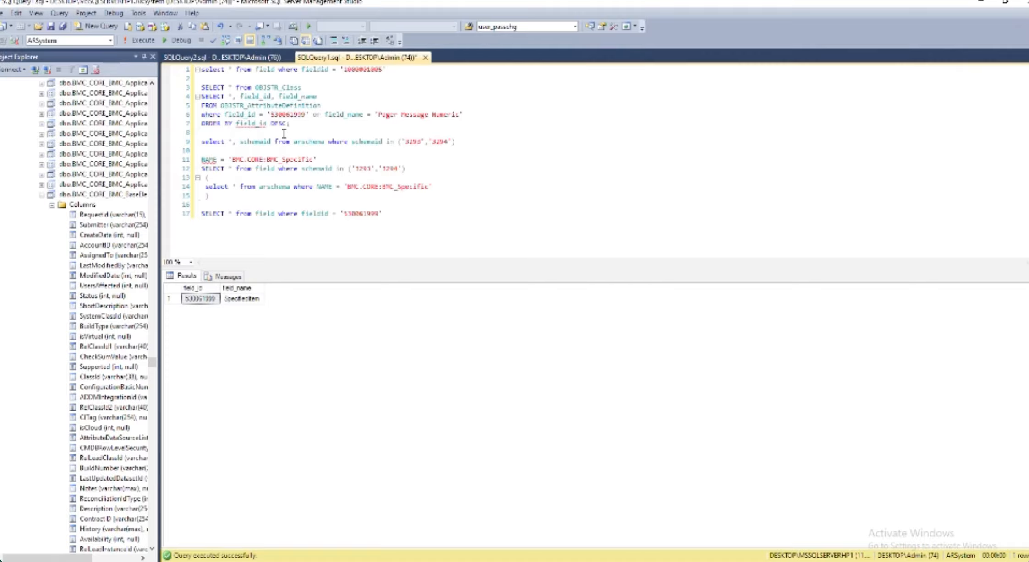
drag(311, 114, 144, 97)
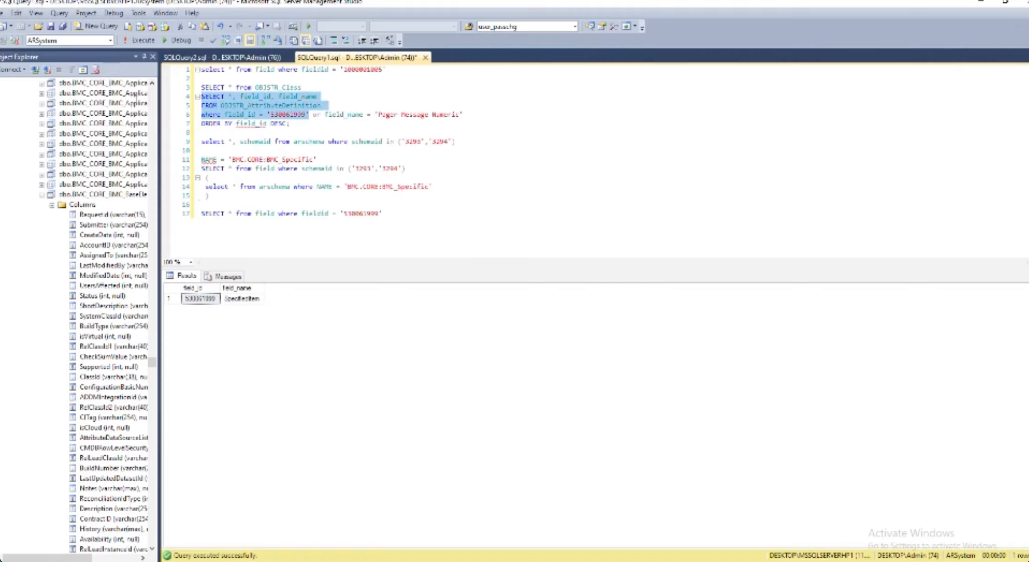
click(138, 40)
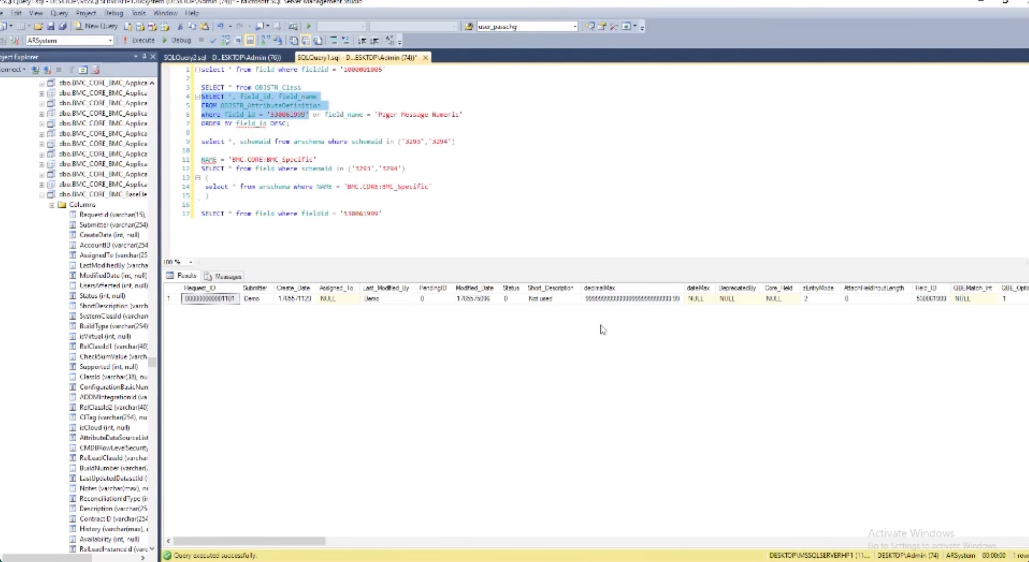
drag(294, 542, 409, 542)
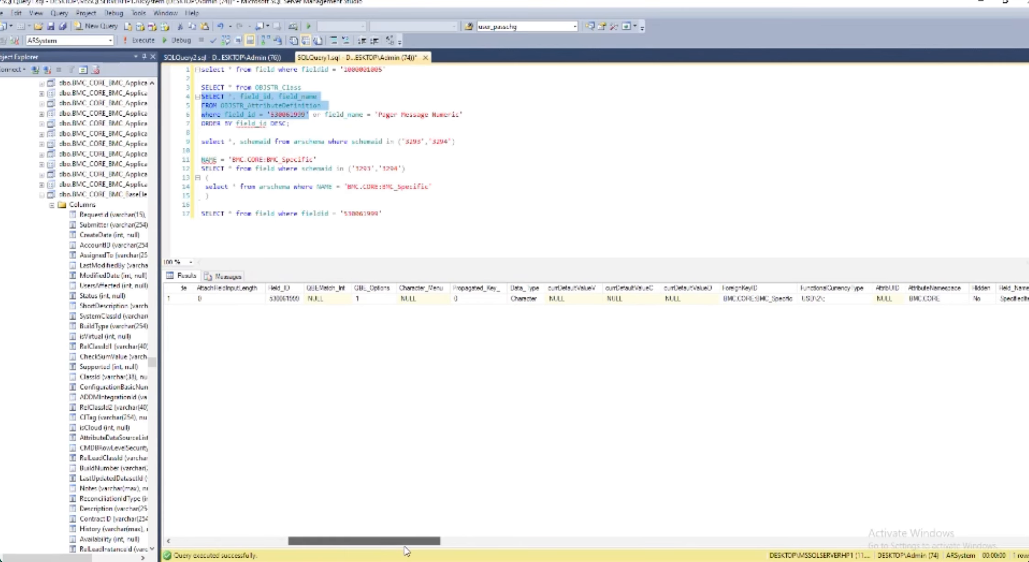
Run the arschema query where NAME = 'BMC.CORE:BMC_Specific'.
click(276, 98)
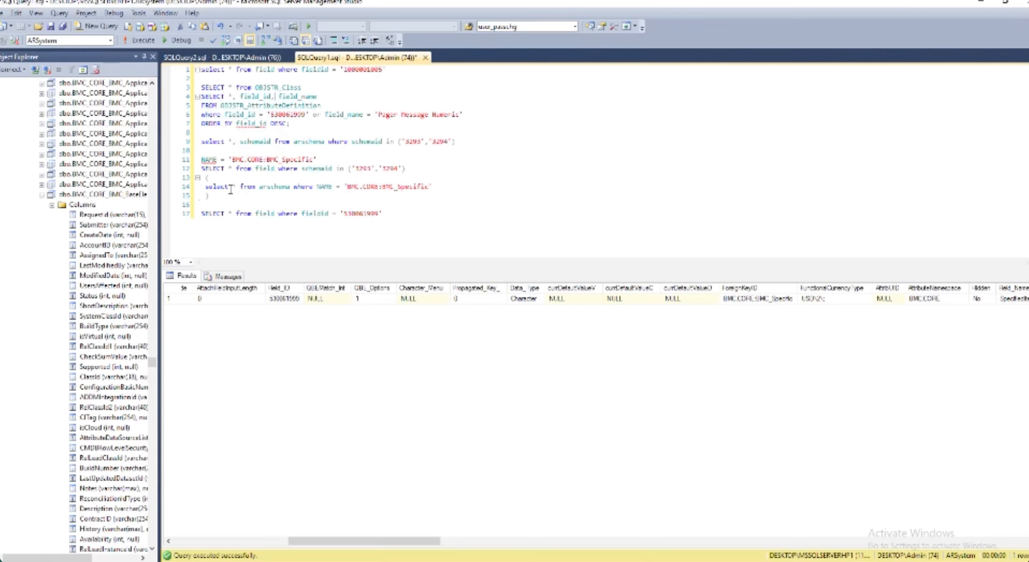
drag(205, 186, 432, 187)
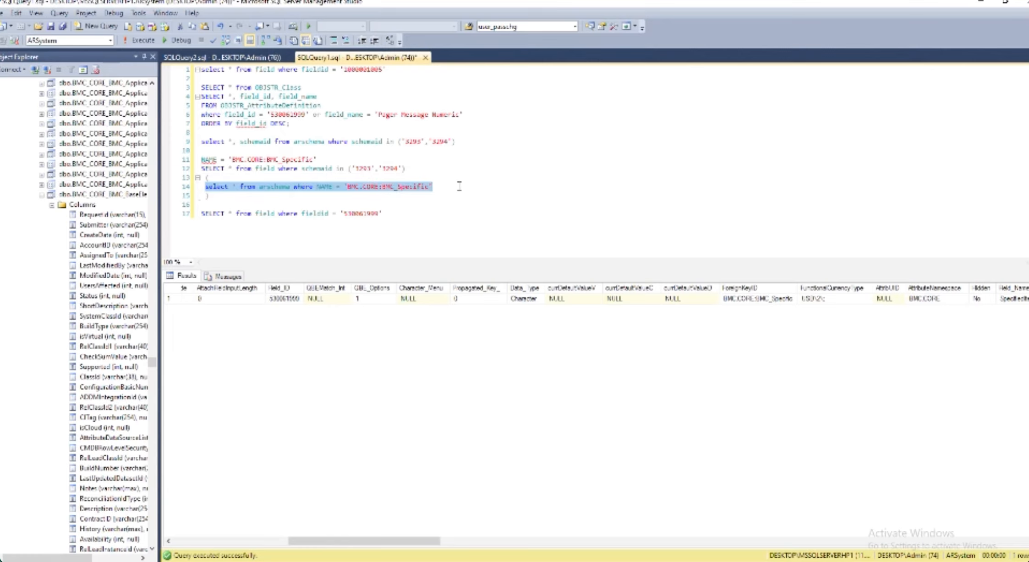
click(140, 40)
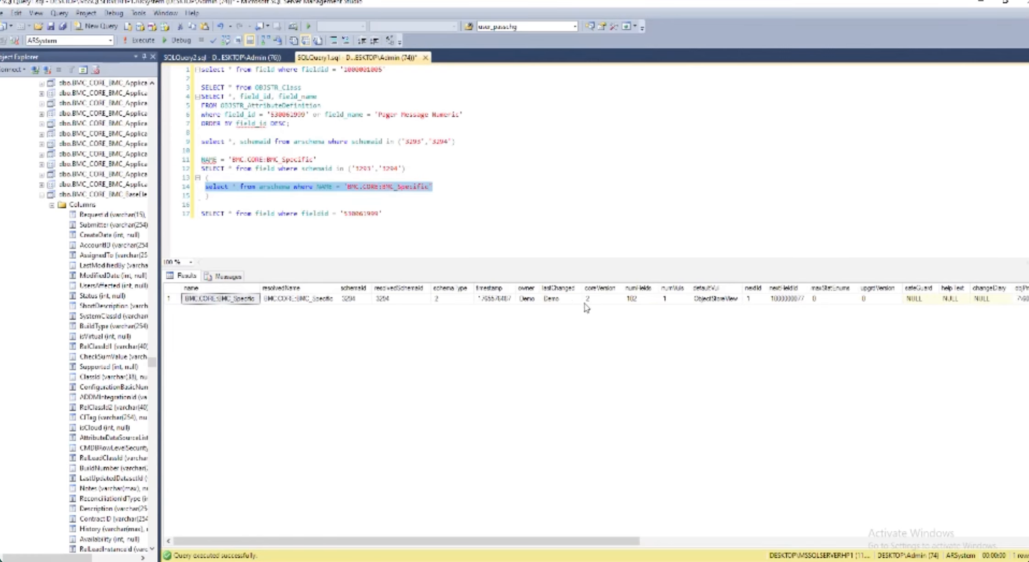
Review the remaining columns of the arschema result row for BMC.CORE:BMC_Specific.
click(545, 544)
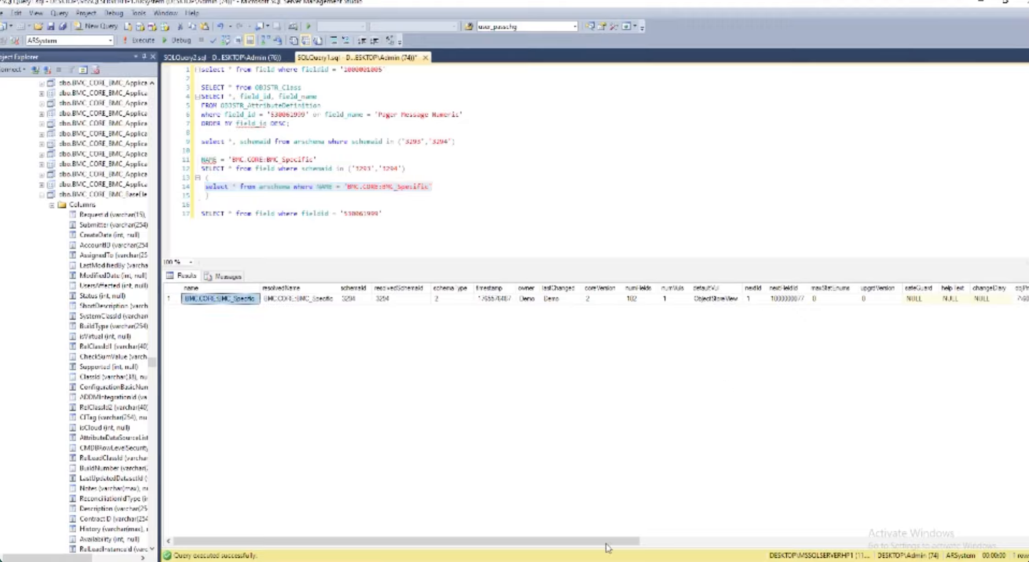
drag(563, 546, 639, 547)
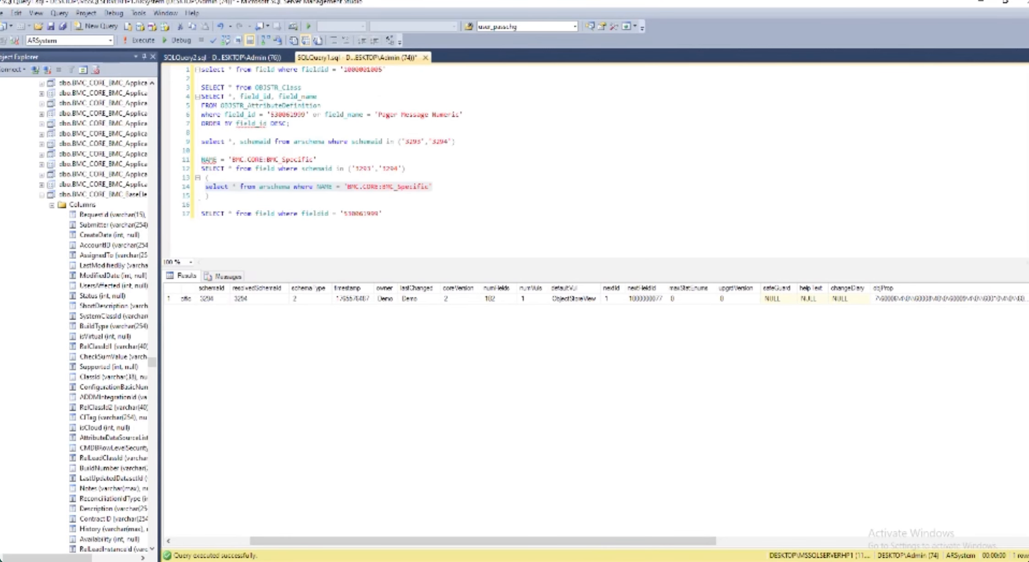
Switch to BMC Remedy Developer Studio and change it to Best Practice Customization mode, discarding the unsaved changes in BMC.CORE:BMC_Specific_.
key(alt+Tab)
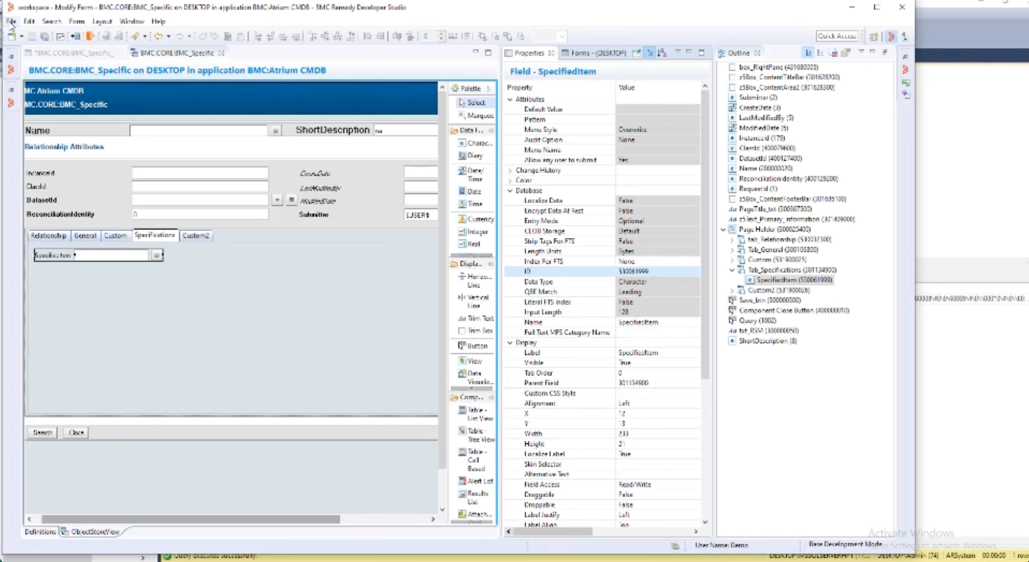
click(11, 22)
mouse_move(45, 214)
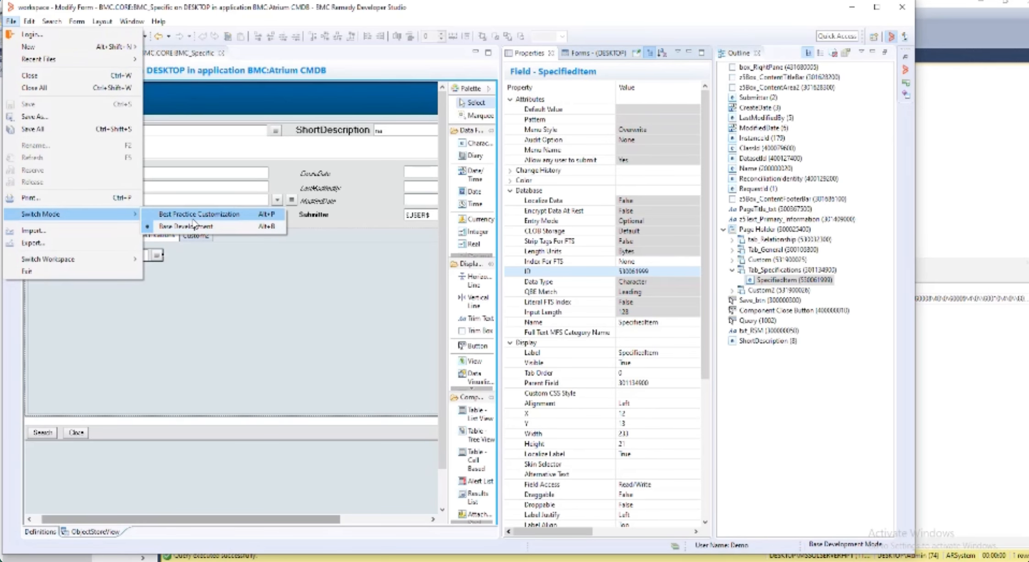
click(195, 215)
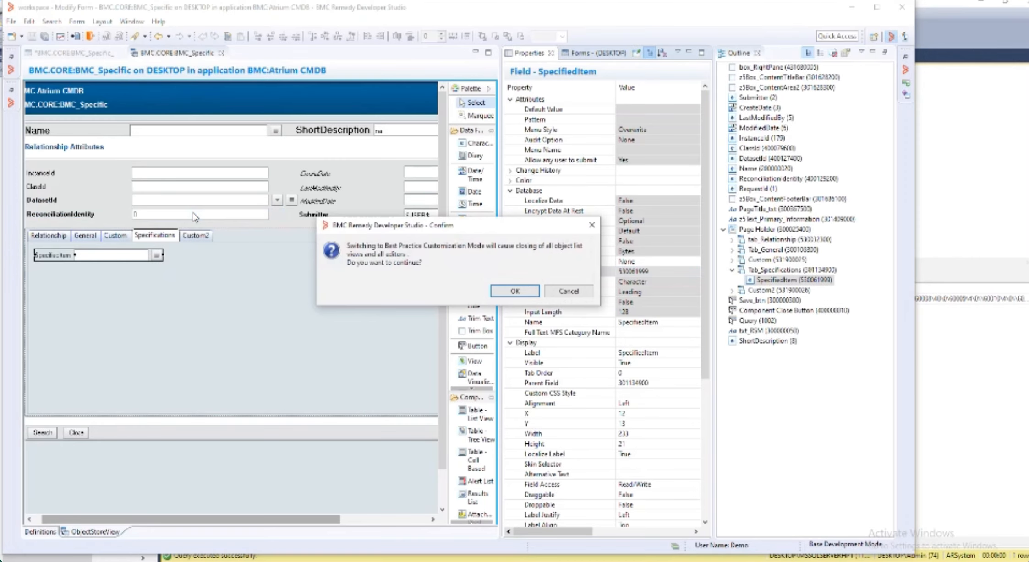
click(521, 293)
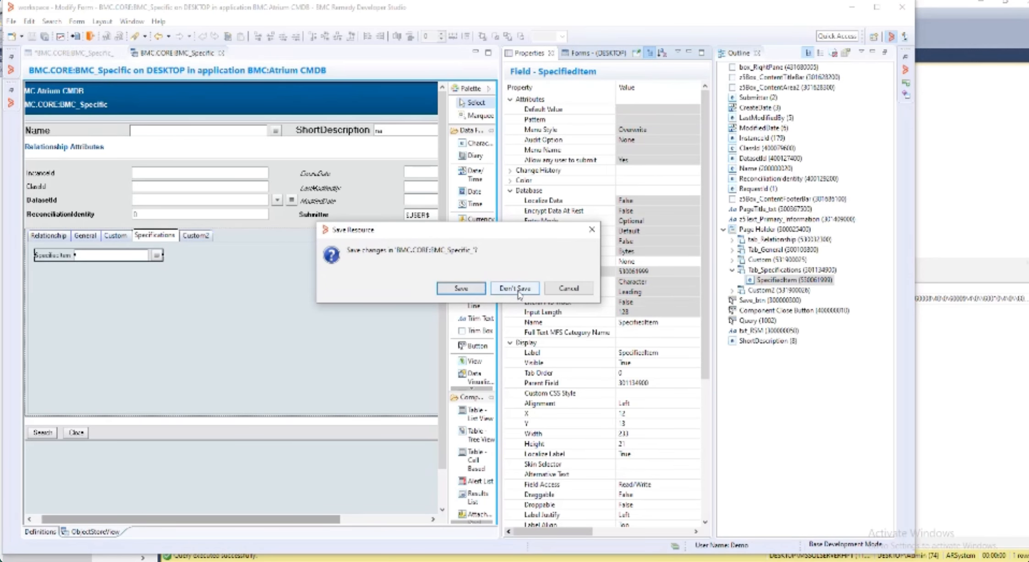
click(515, 289)
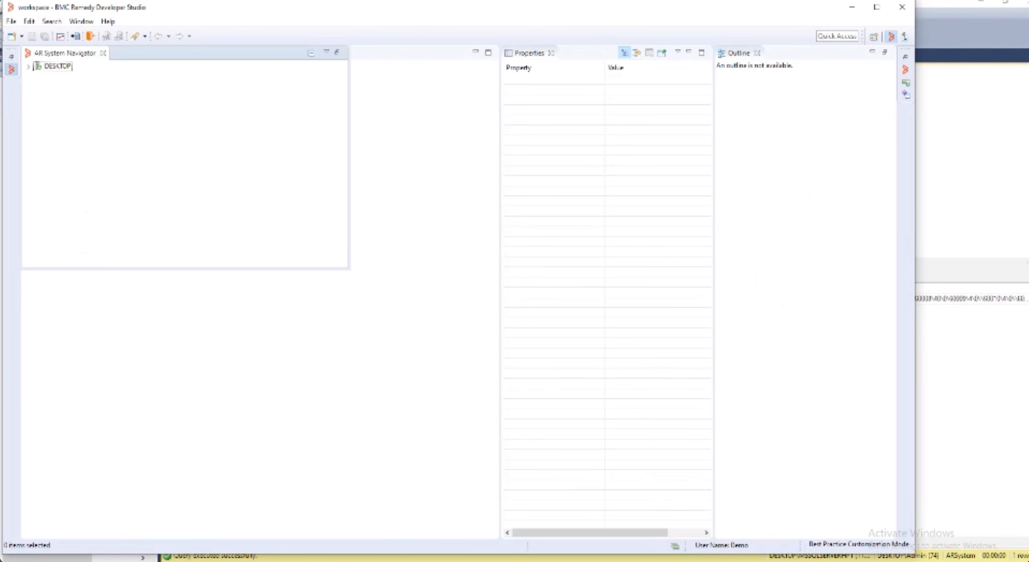
Open the list of all forms on the DESKTOP server.
click(29, 66)
click(47, 81)
double_click(47, 86)
click(71, 76)
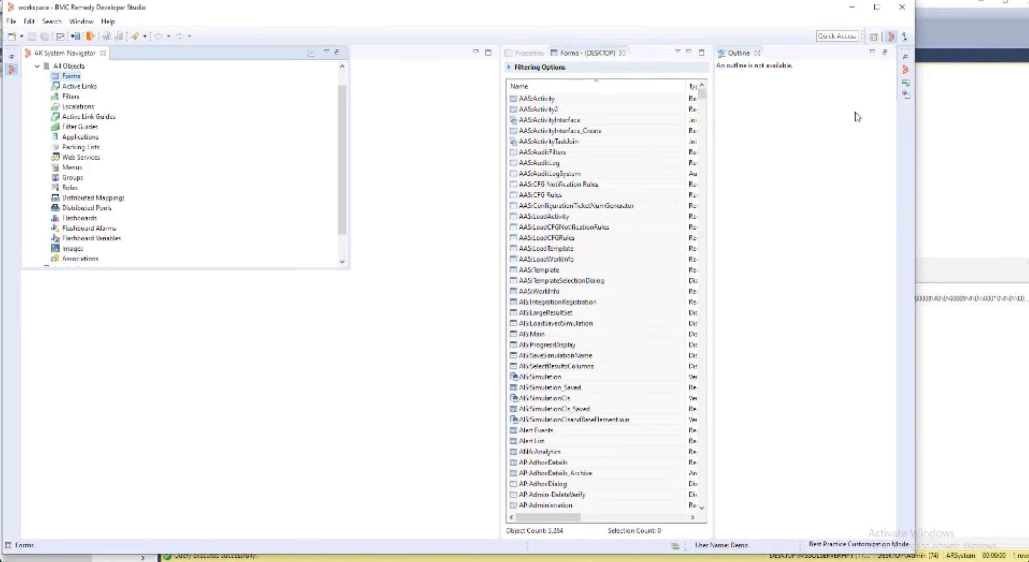
Widen the forms list and filter it to names containing BMC.CORE:BMC_Spec.
click(509, 67)
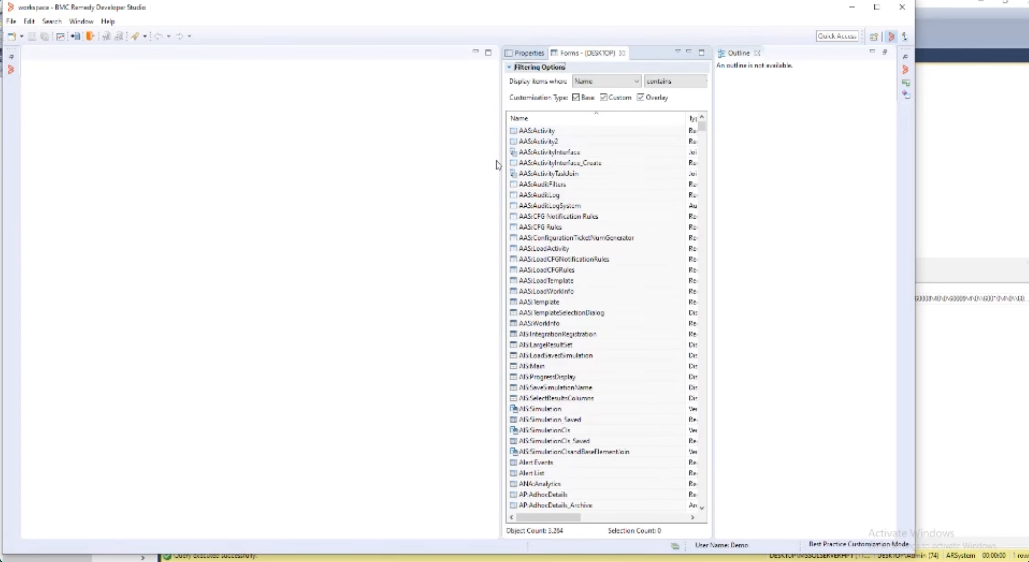
drag(499, 162, 91, 156)
click(365, 80)
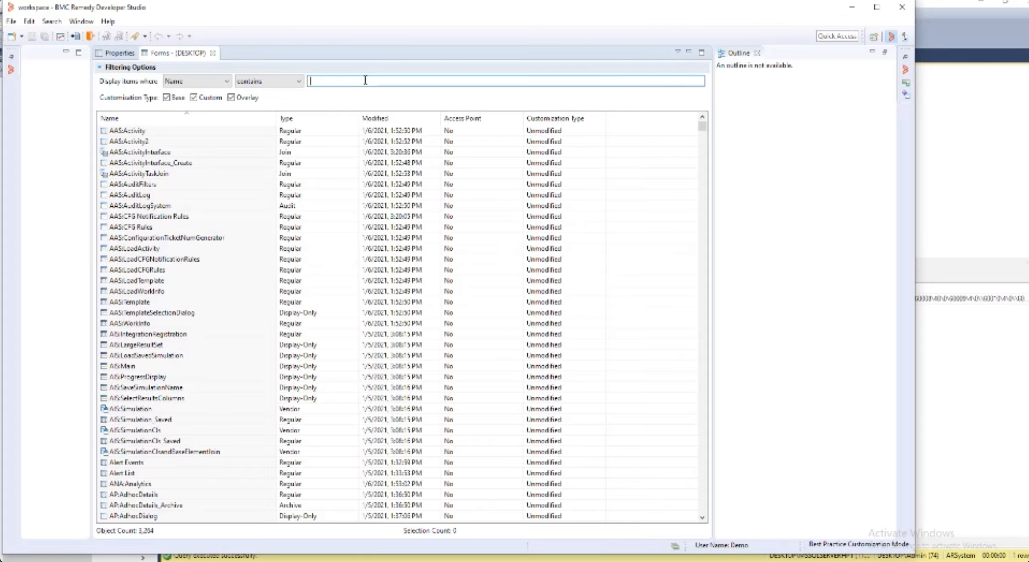
text(BMC.CORE:BMC_Spec)
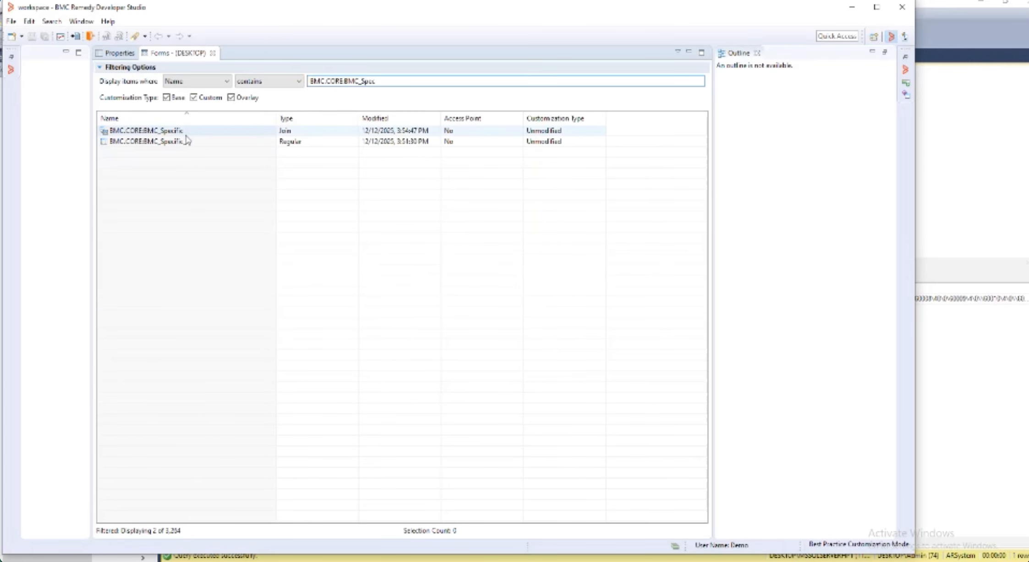
Open the join form BMC.CORE:BMC_Specific and look through the fields included in its view.
click(163, 132)
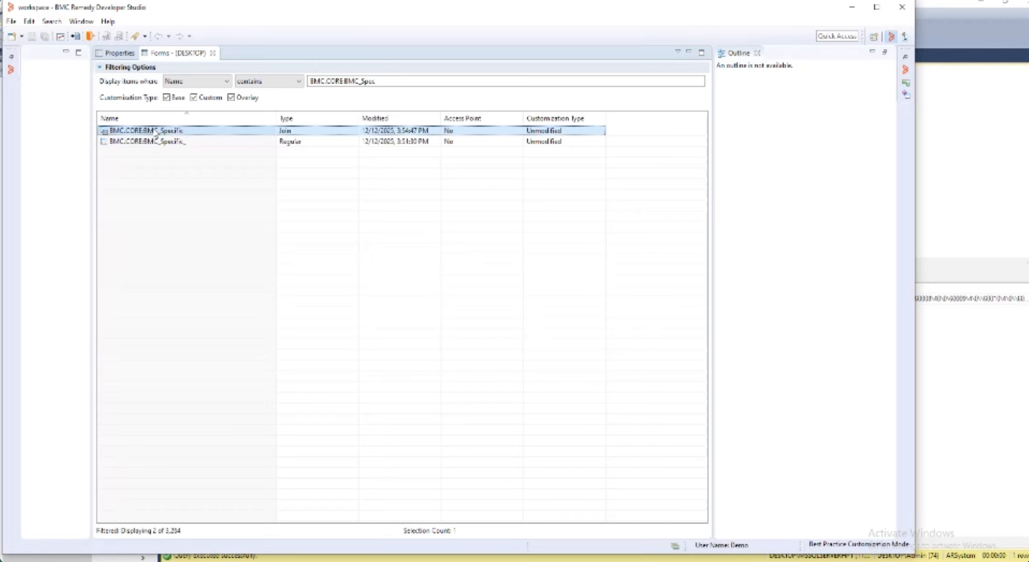
double_click(157, 132)
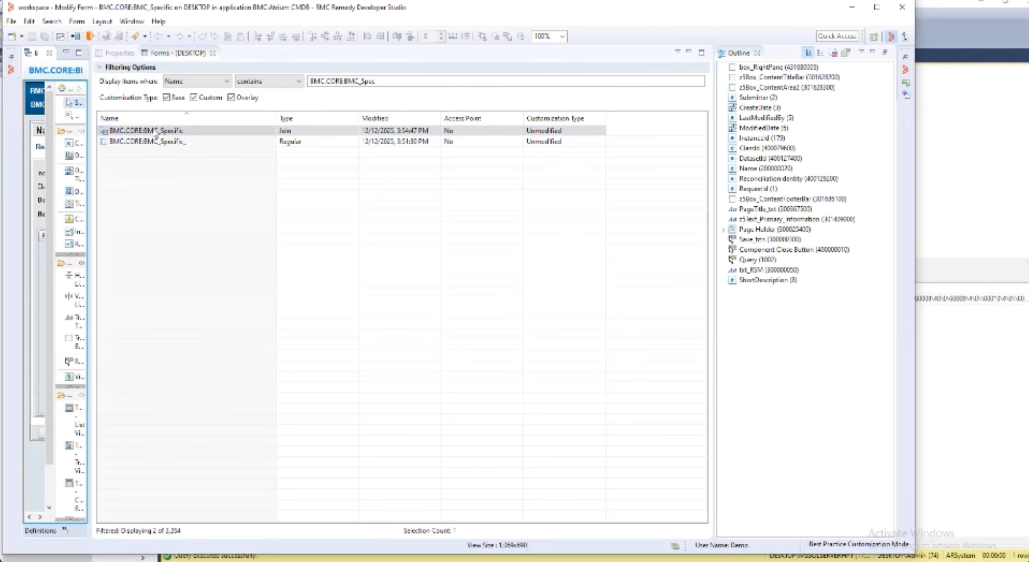
click(77, 21)
click(94, 51)
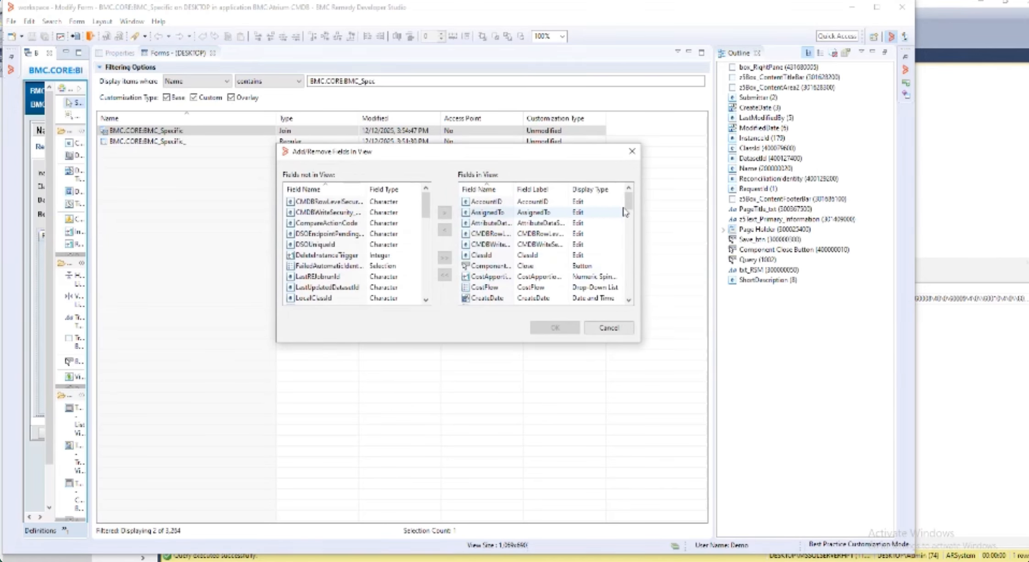
drag(629, 201, 628, 261)
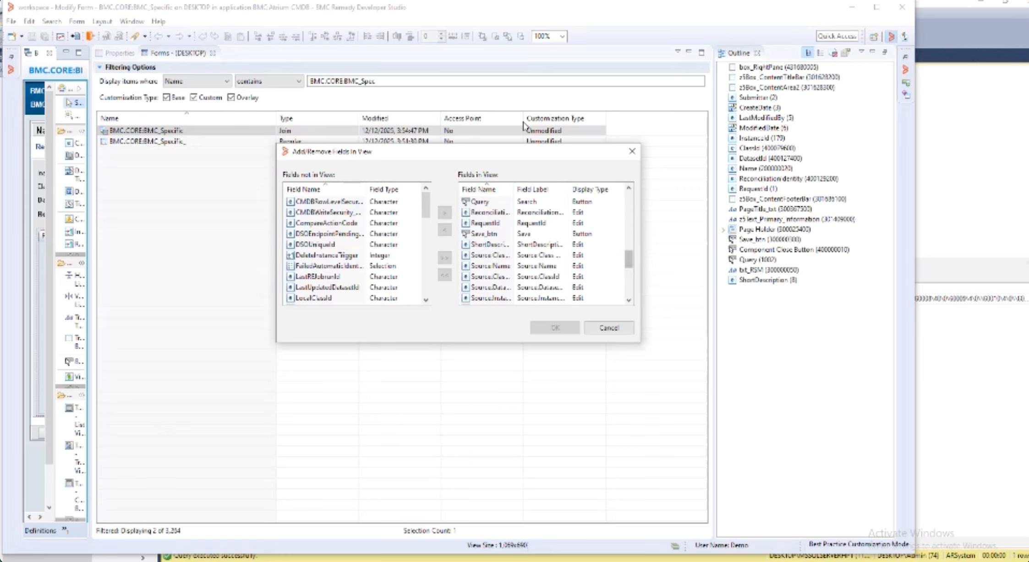
Switch to BMC Remedy User, check the SpecifiedItem attribute definition record, and return to Developer Studio.
key(alt+Tab)
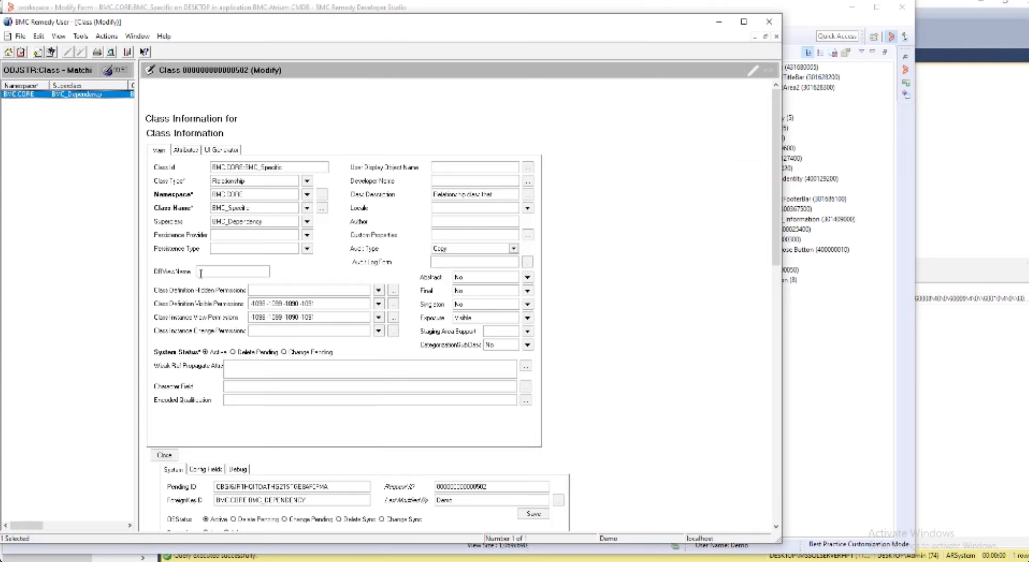
click(137, 36)
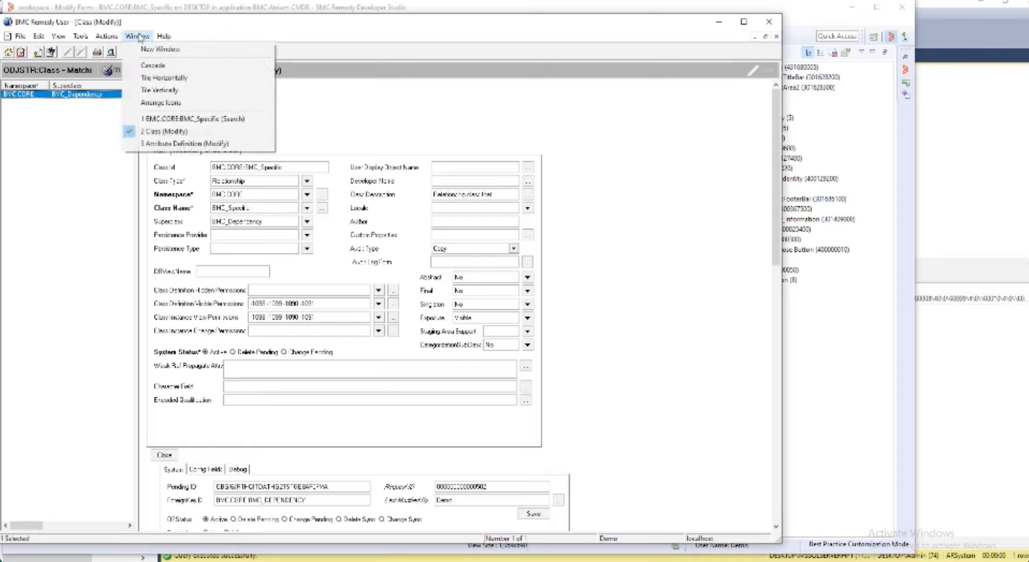
click(159, 144)
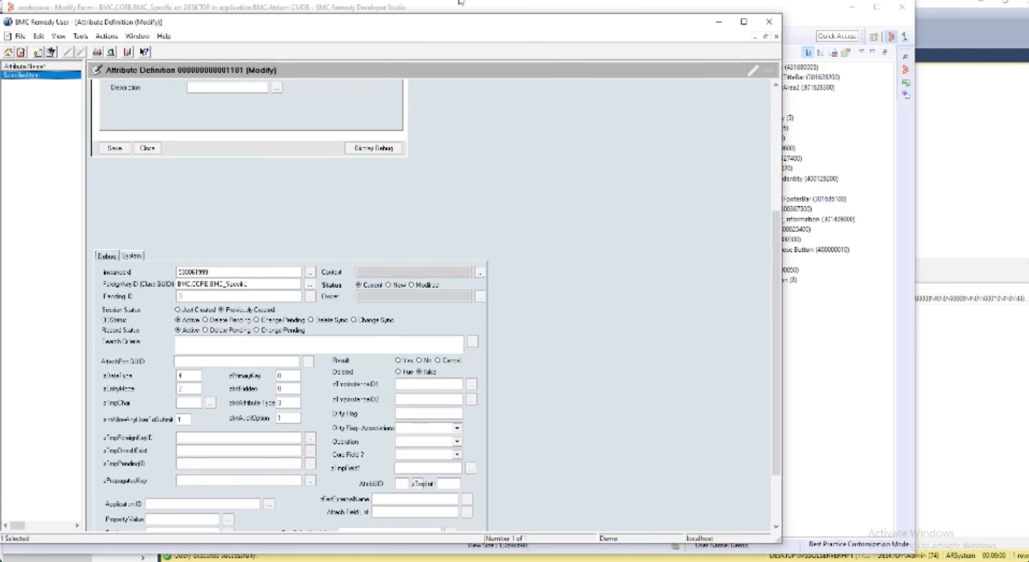
click(718, 22)
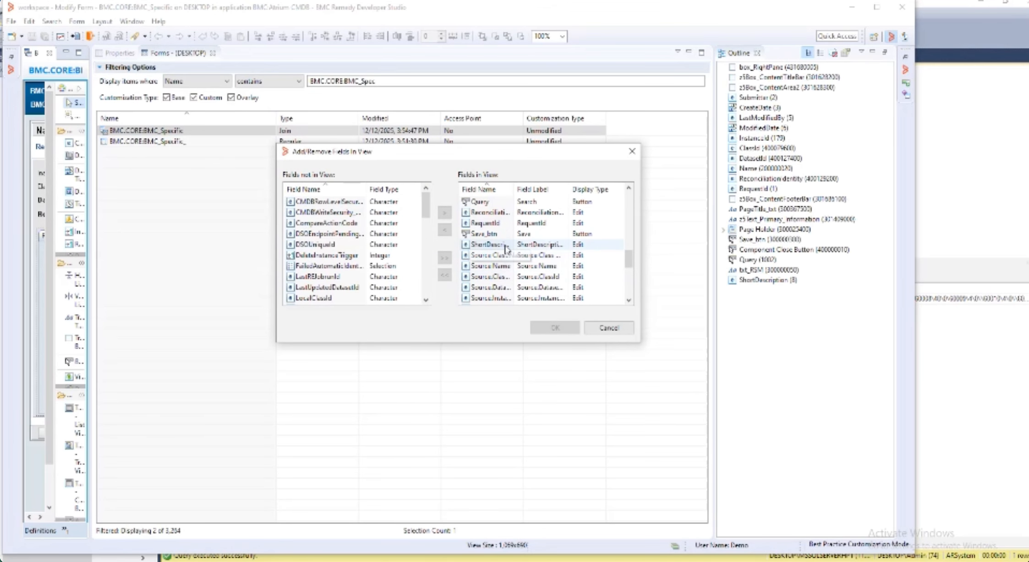
Locate SpecifiedItem among the join form's view fields and close the field list without changes.
drag(629, 262, 629, 271)
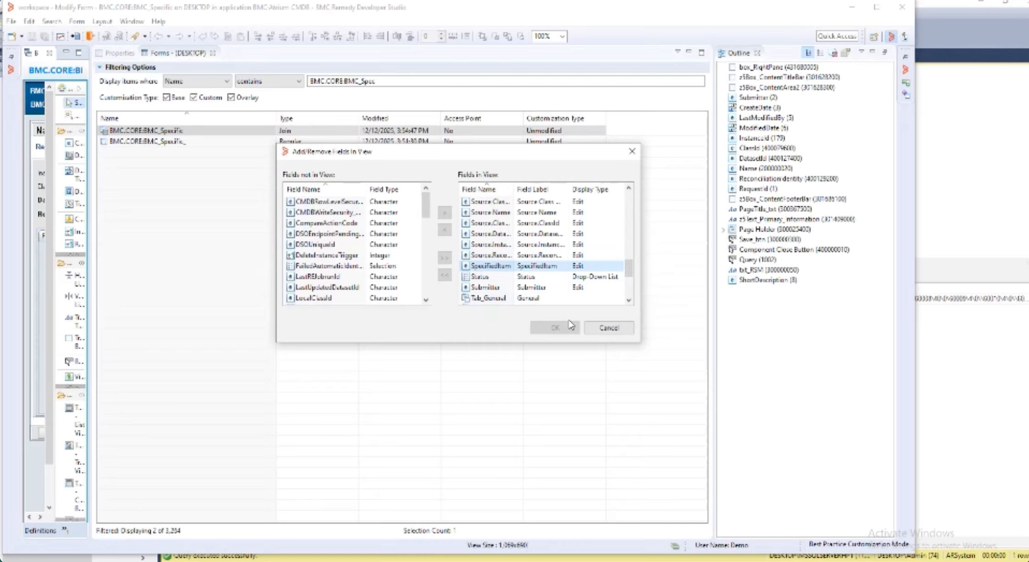
click(608, 328)
Open the regular form BMC.CORE:BMC_Specific_, locate SpecifiedItem among its view fields, and close the field list without changes.
double_click(172, 142)
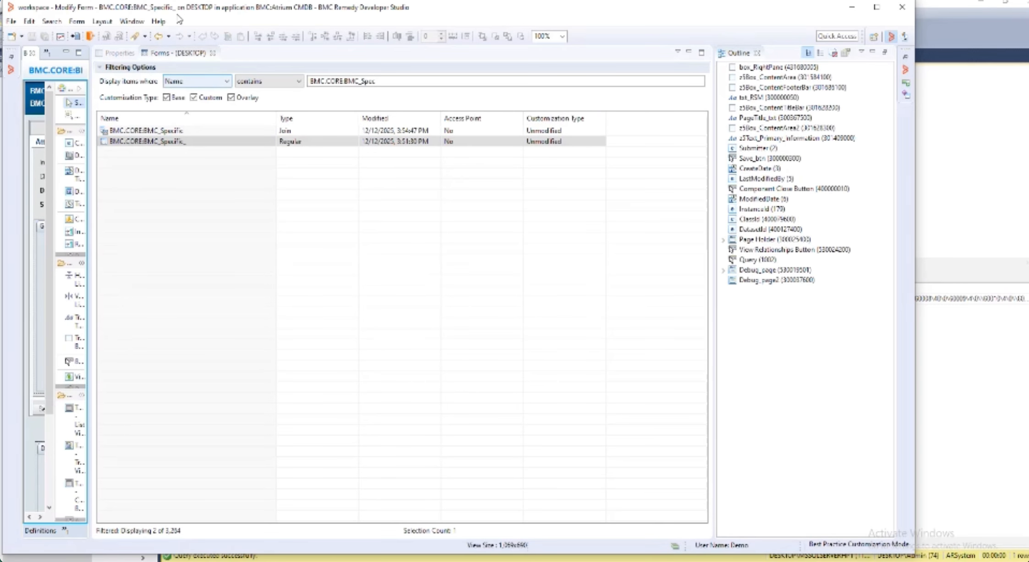
click(77, 21)
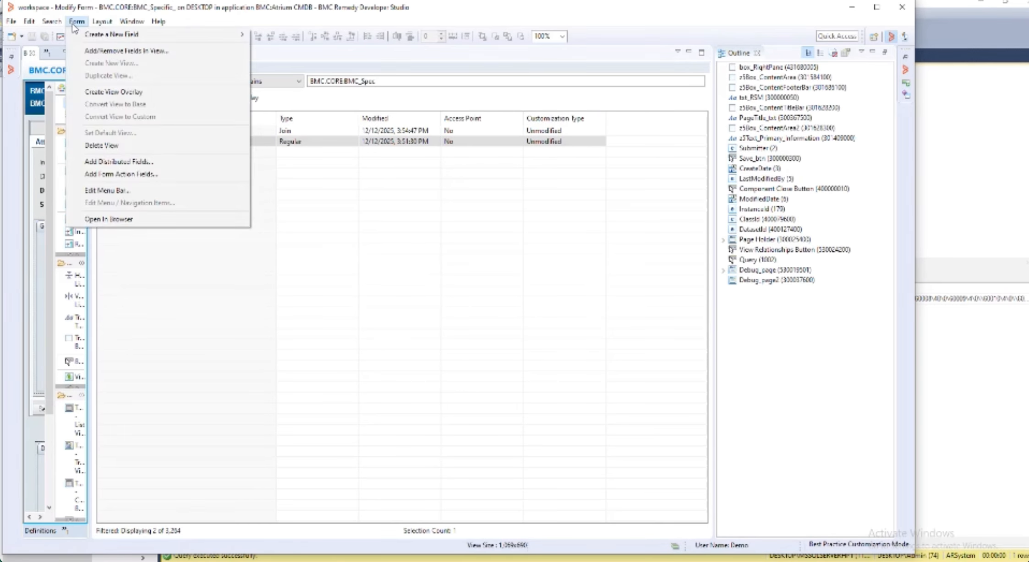
click(106, 50)
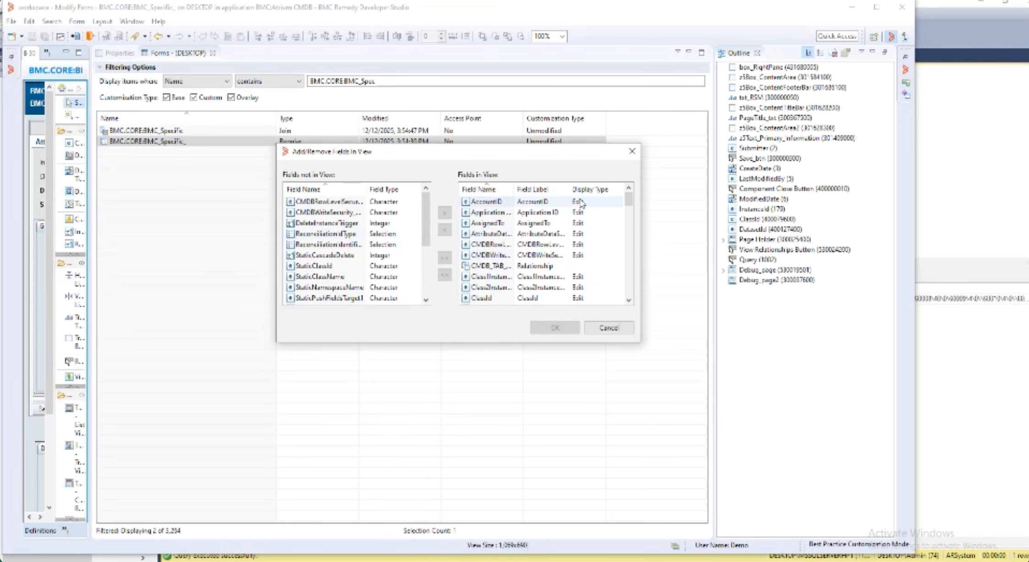
drag(632, 202, 635, 271)
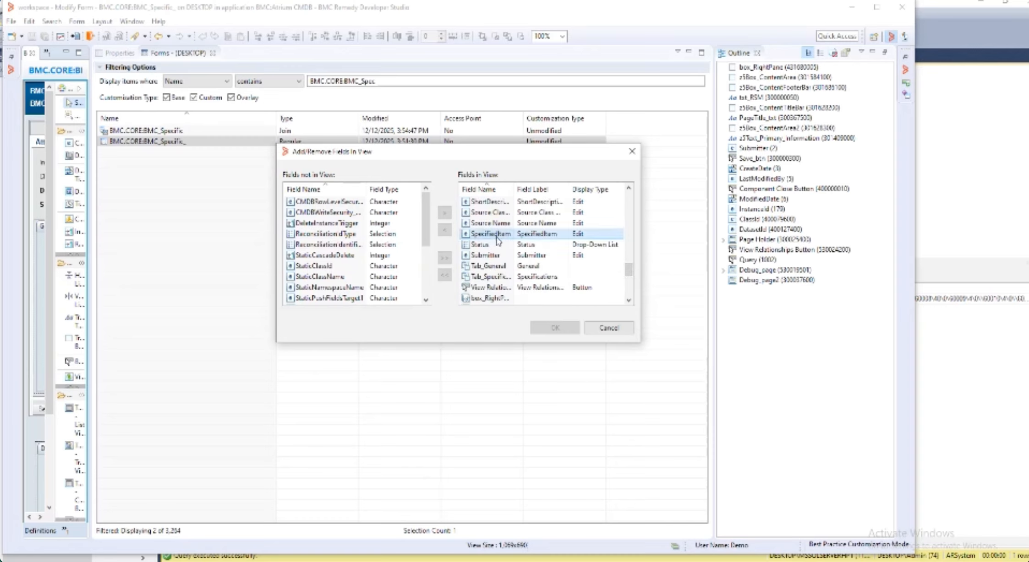
click(609, 328)
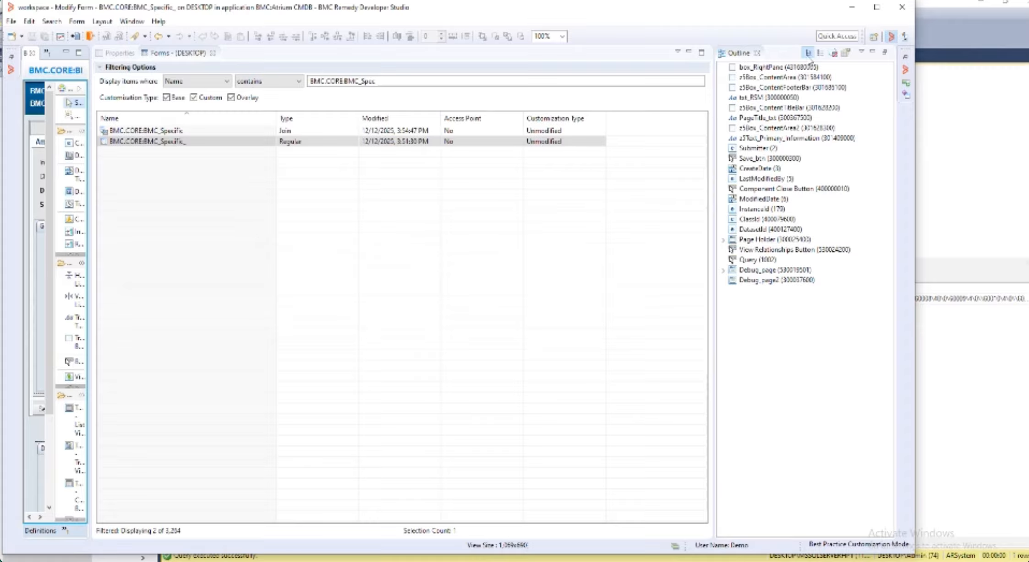
Show the form outline as a list sorted by name in descending order and locate the SpecifiedItem field.
click(823, 54)
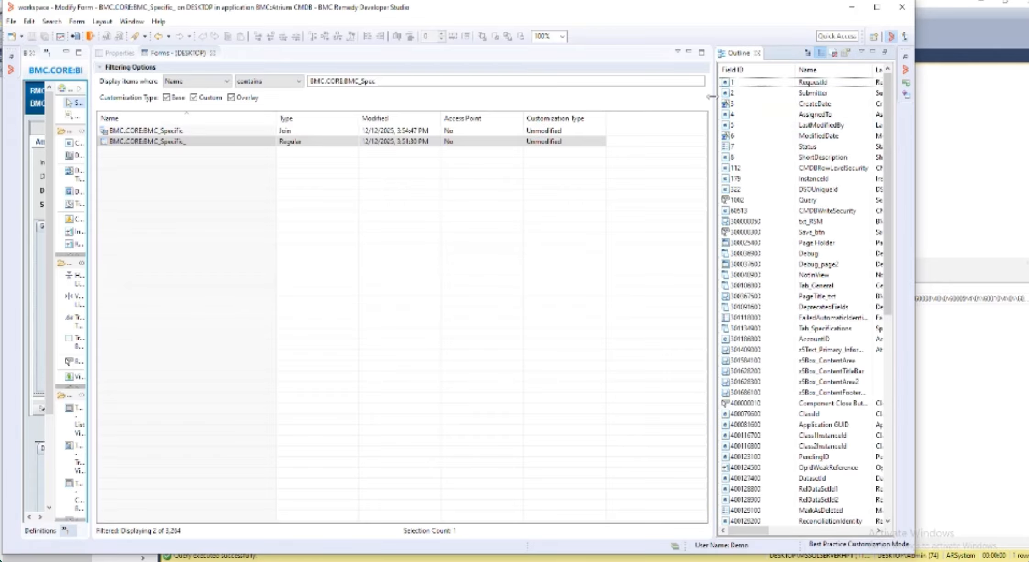
click(829, 72)
click(830, 72)
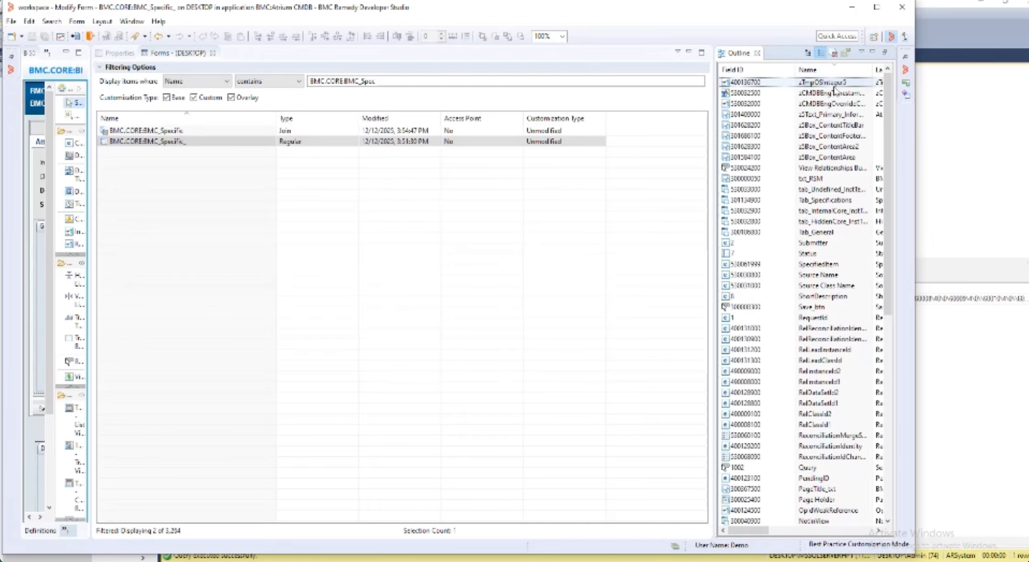
drag(888, 155, 903, 248)
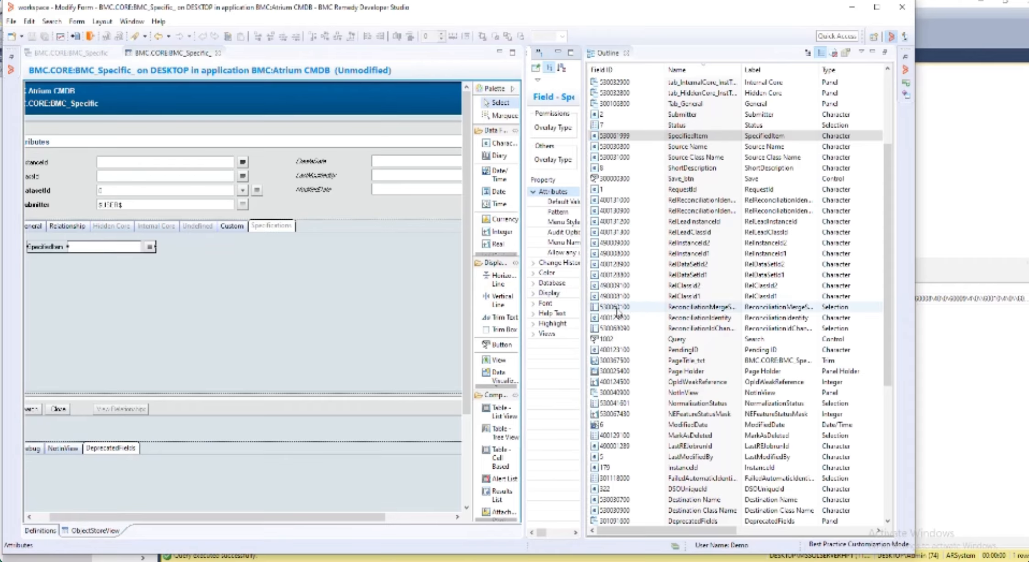
Rearrange the pane widths and check the Visible setting in SpecifiedItem's display properties.
drag(581, 310, 718, 321)
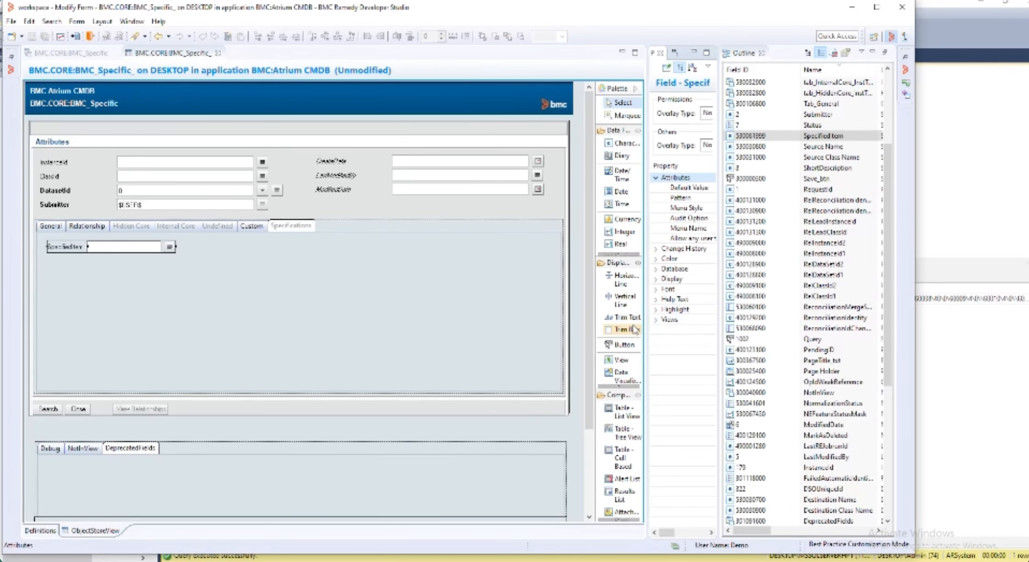
click(656, 279)
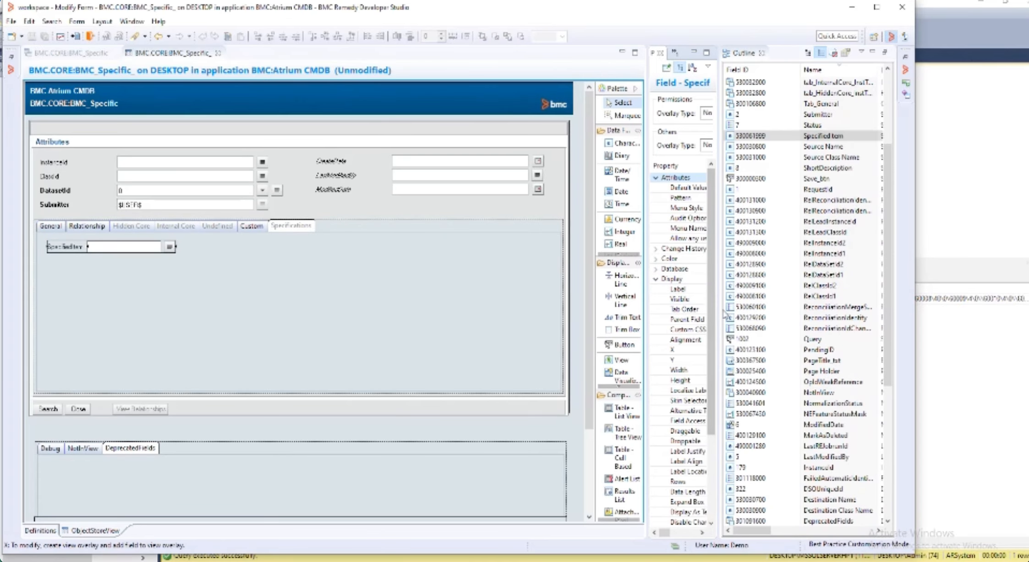
drag(718, 313, 780, 312)
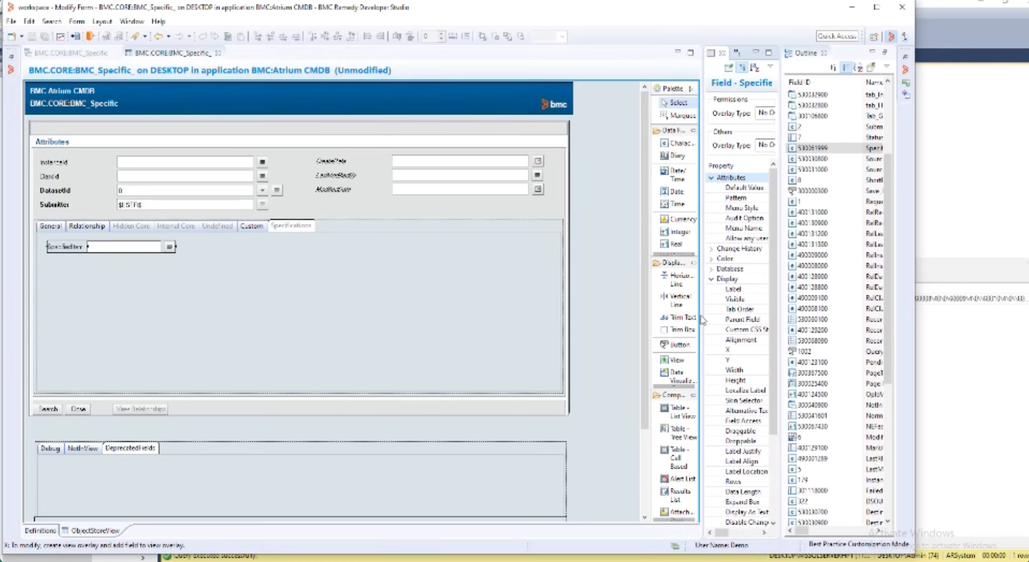
drag(704, 315, 612, 316)
drag(591, 315, 588, 315)
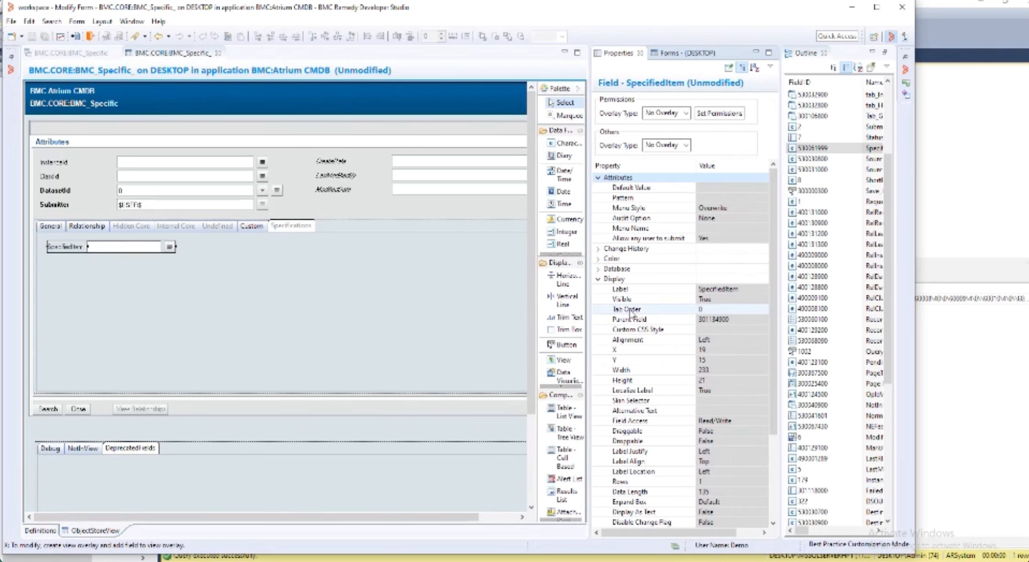
click(715, 303)
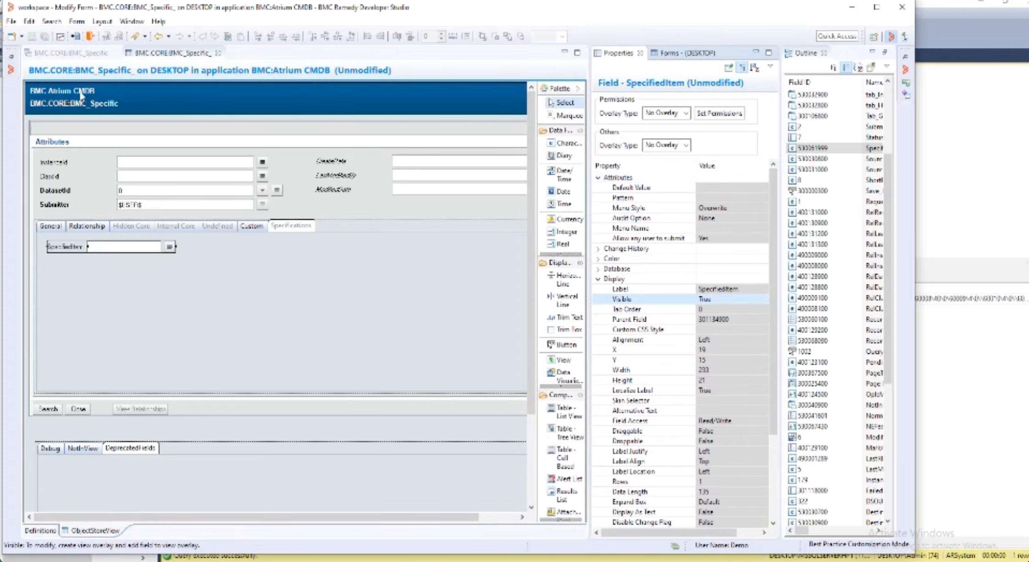
Switch to BMC Remedy User and bring up the BMC.CORE:BMC_Specific search form.
key(alt+Tab)
click(137, 36)
click(176, 122)
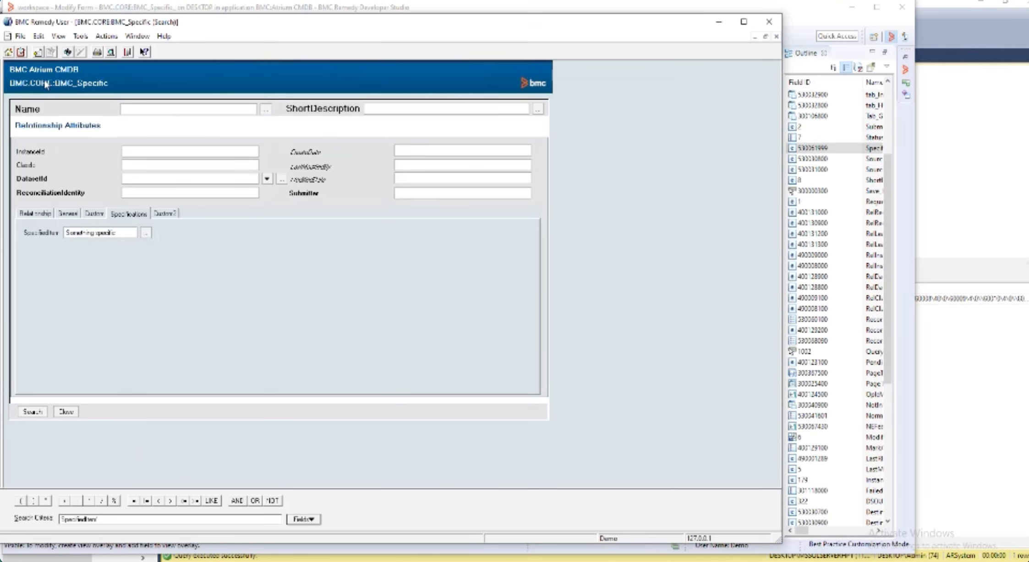
Search the BMC.CORE:BMC_Specific form for records with DatasetId BMC.ASSET.
click(106, 37)
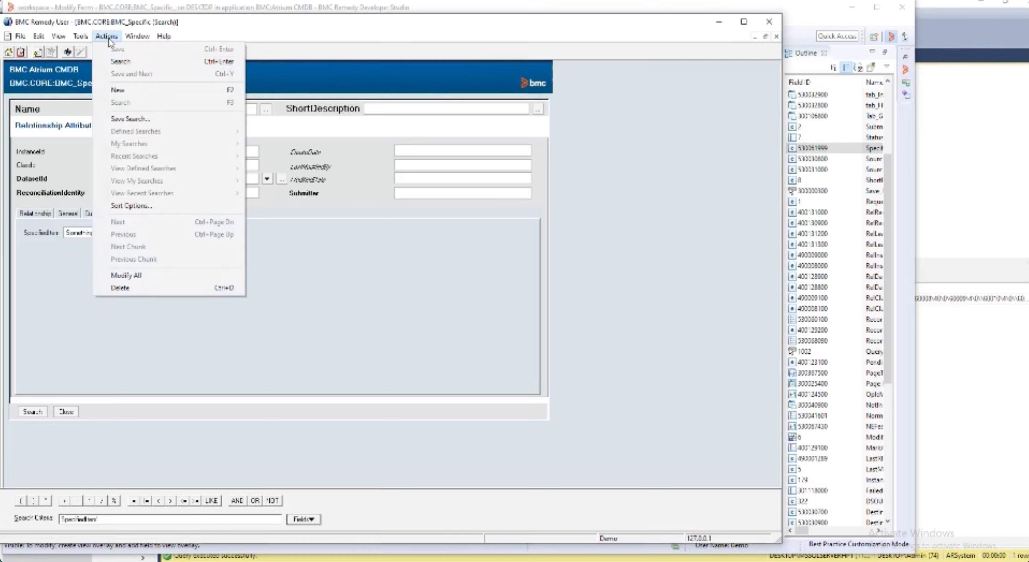
click(142, 120)
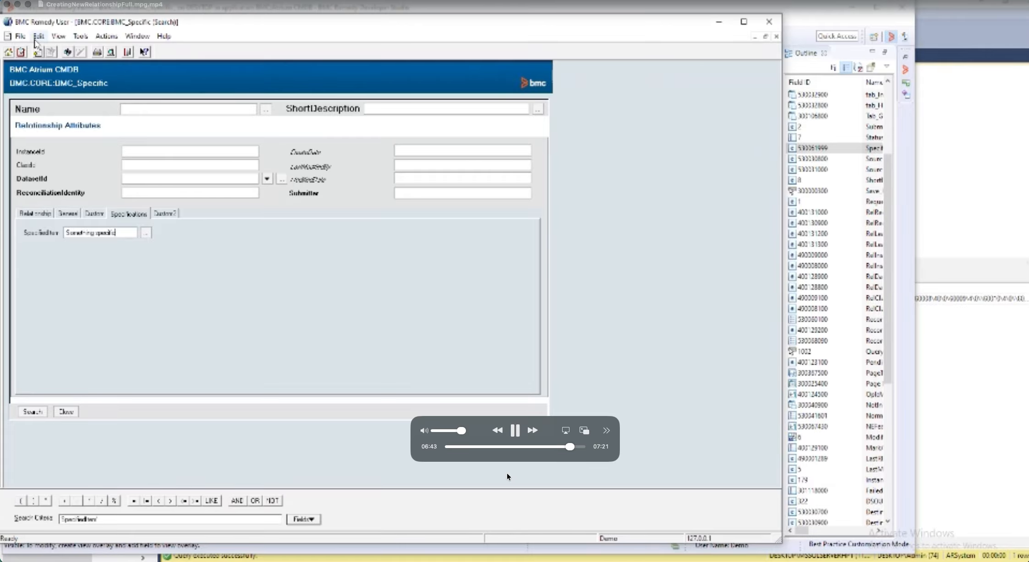
click(67, 52)
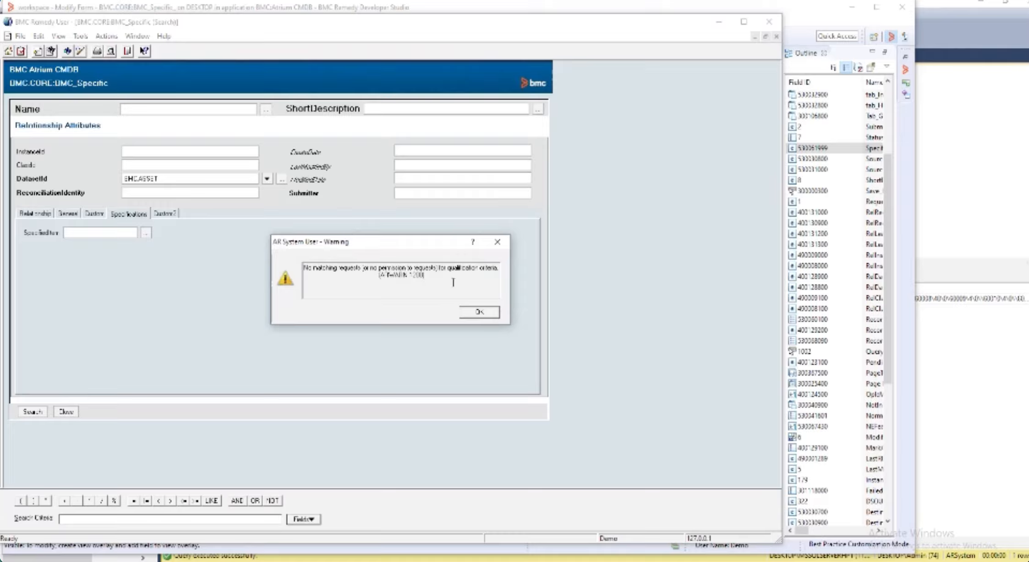
drag(442, 298, 126, 180)
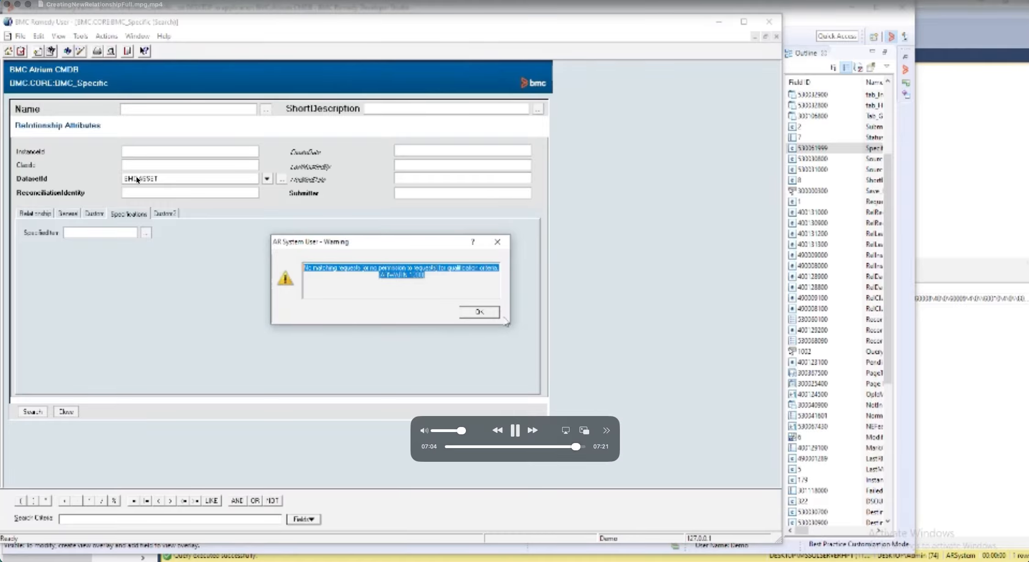
key(Return)
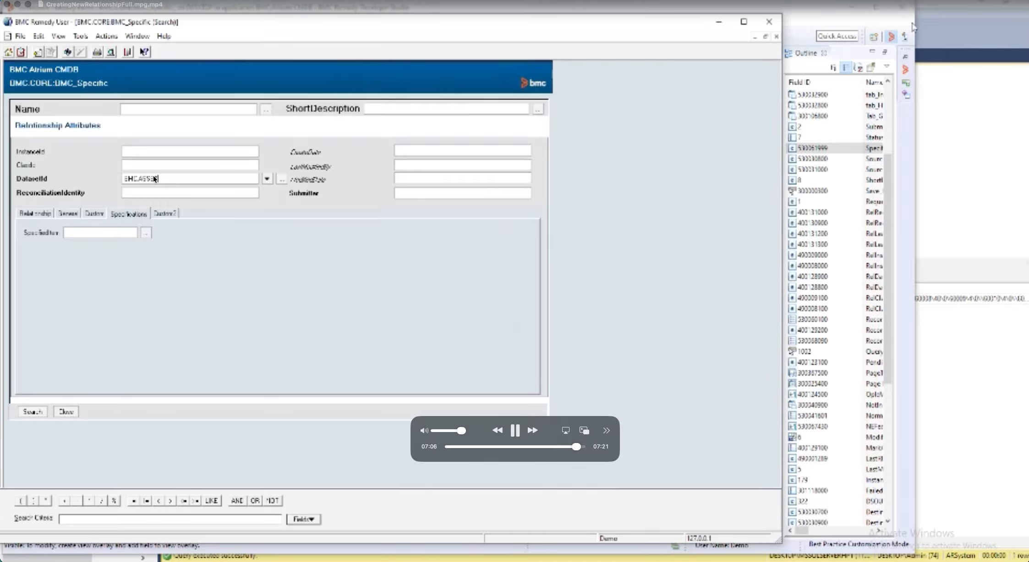